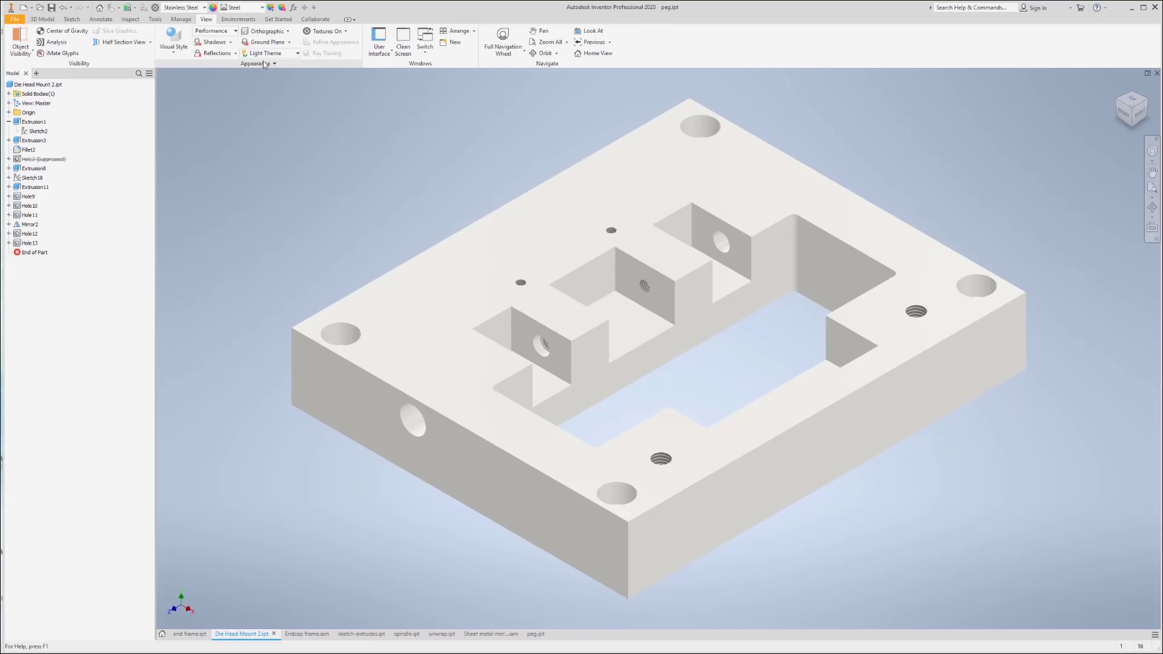
pyautogui.click(297, 55)
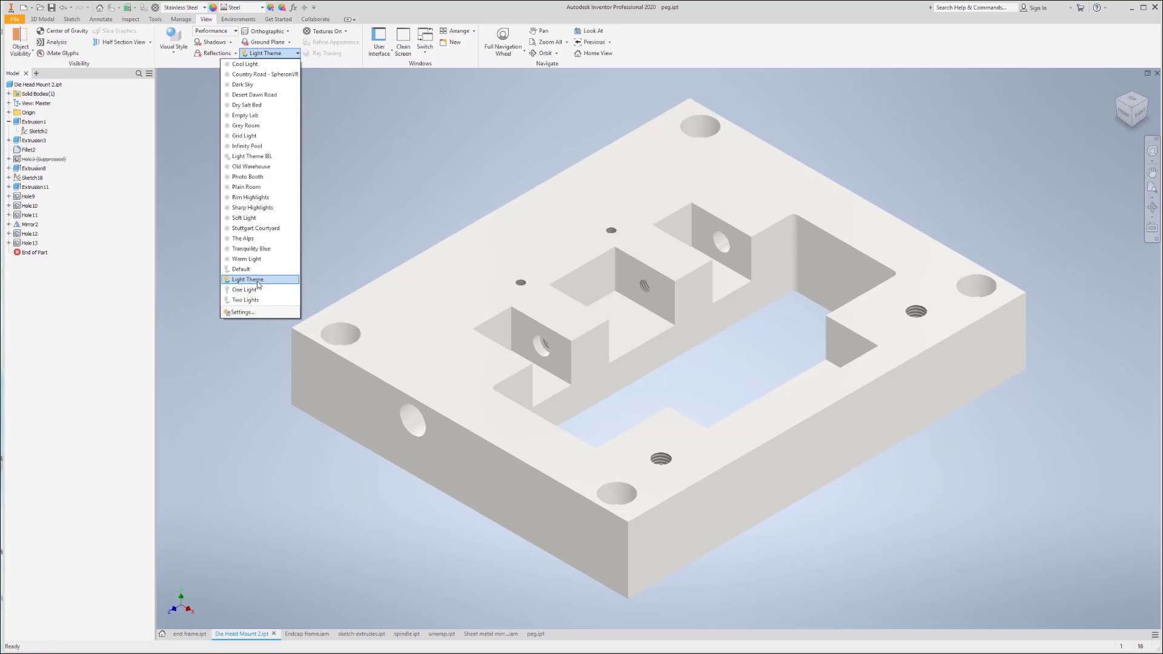
pyautogui.click(258, 282)
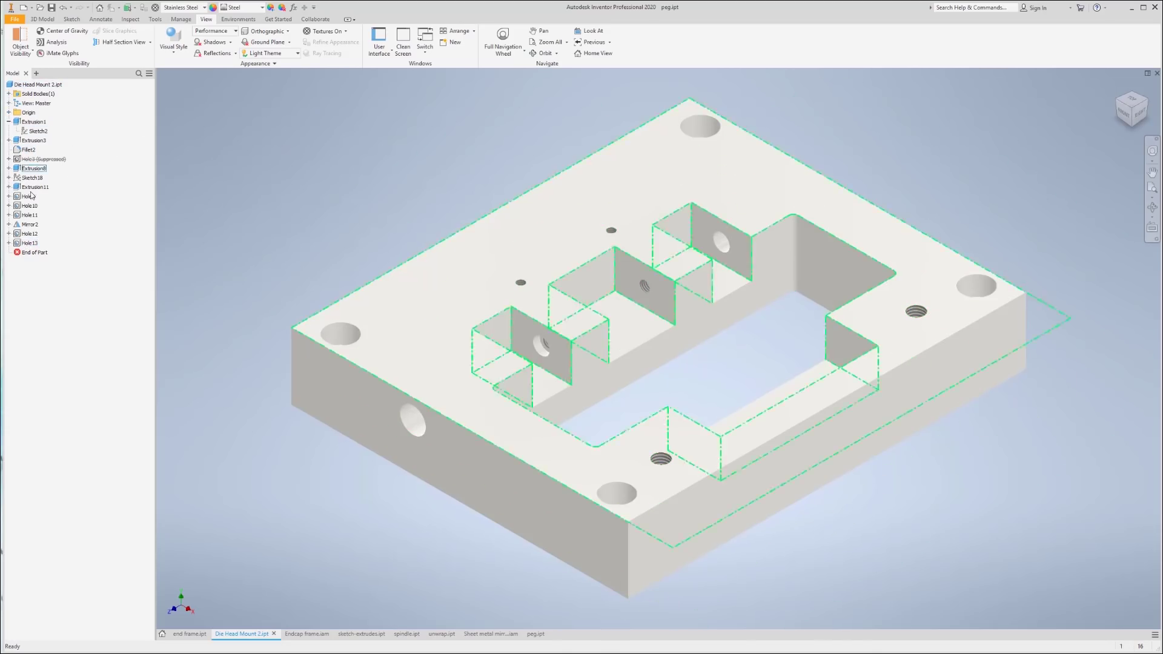
pyautogui.click(8, 94)
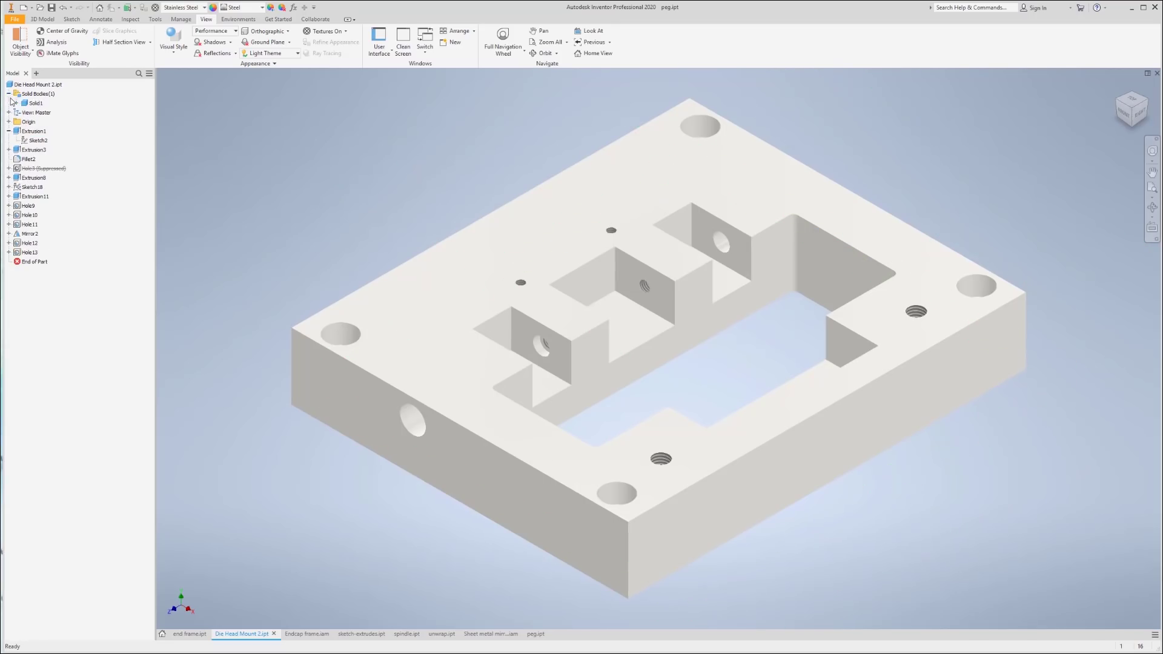
pyautogui.click(8, 93)
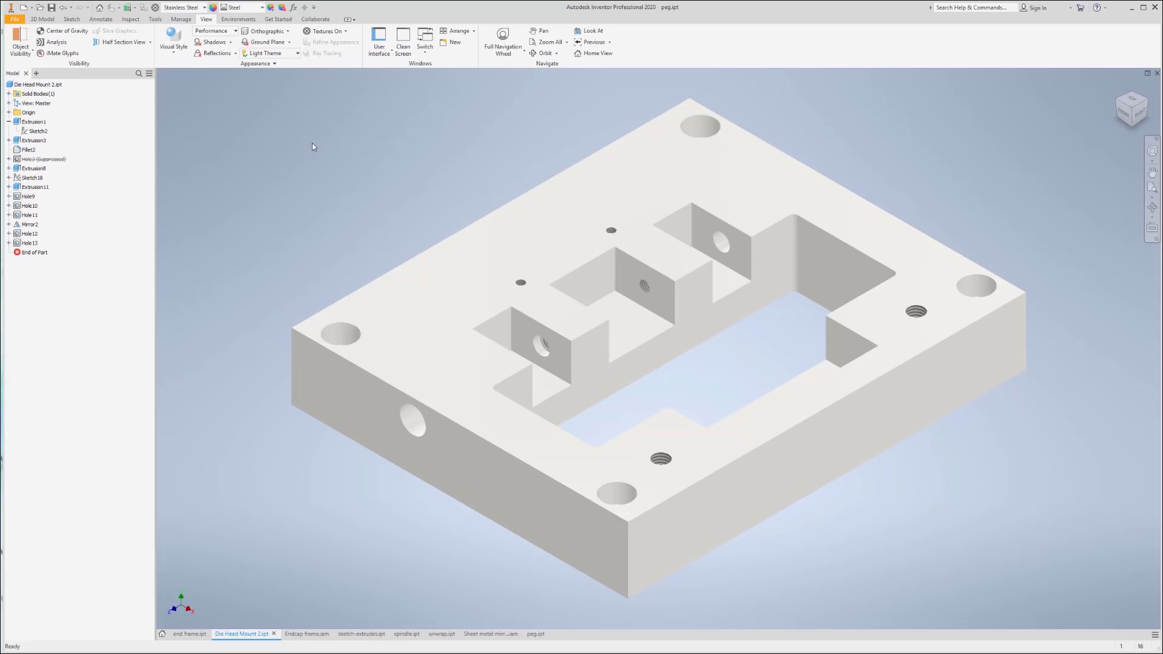
# Step: Raise the viewport's display quality through Balanced to High Quality
pyautogui.click(235, 31)
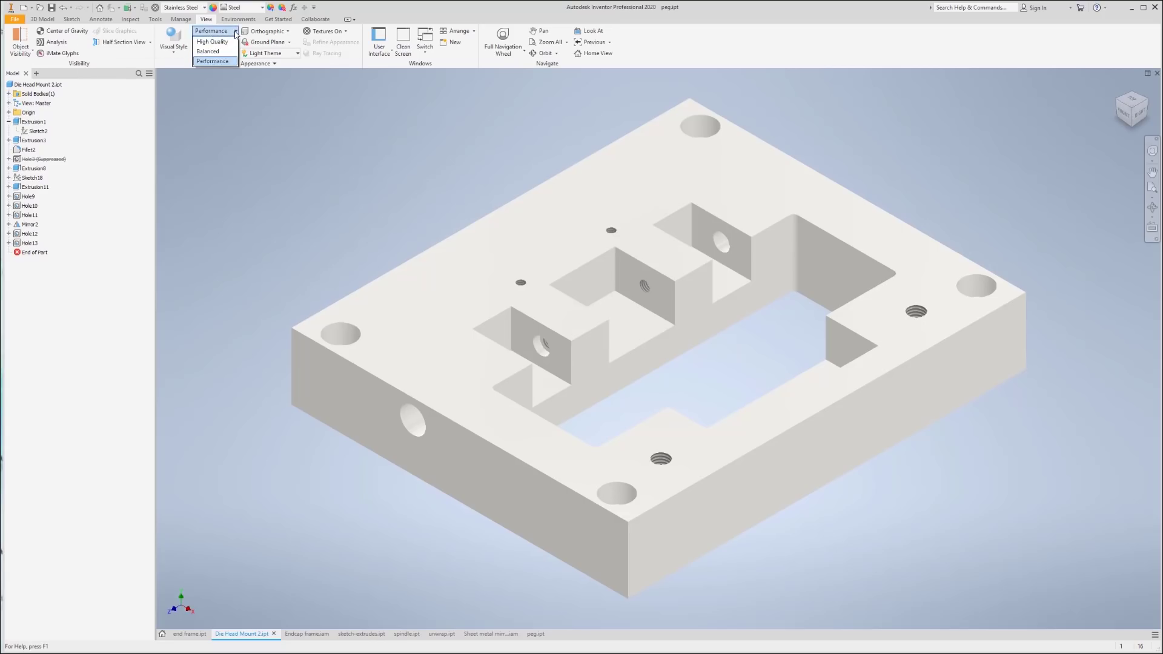
pyautogui.click(208, 52)
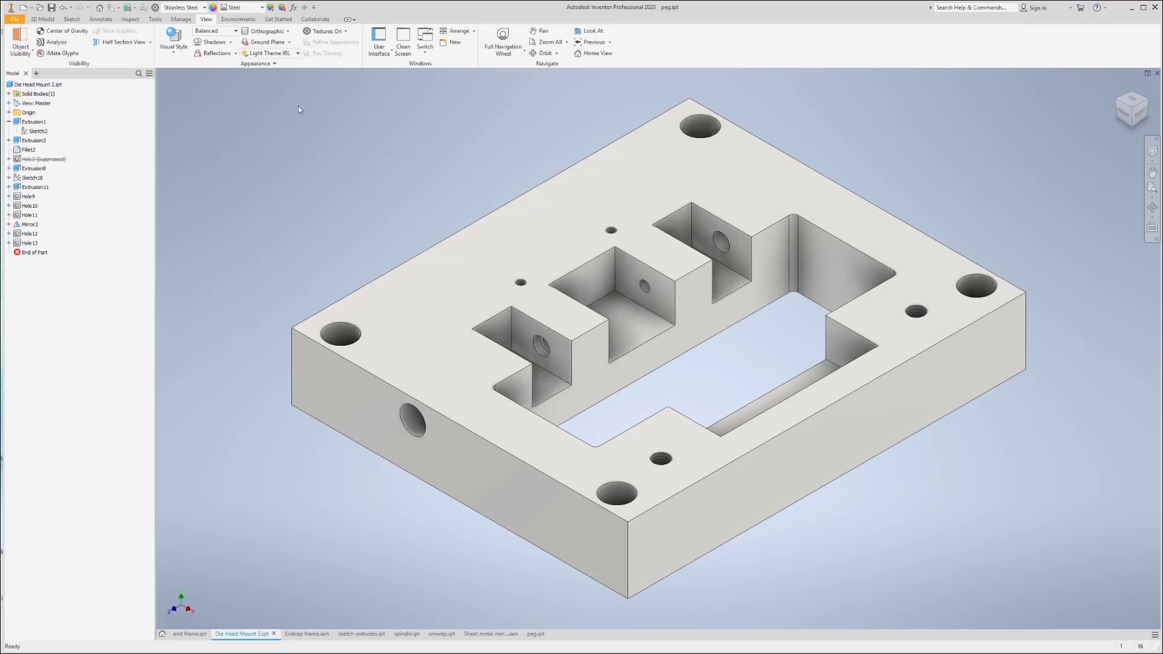
pyautogui.click(234, 31)
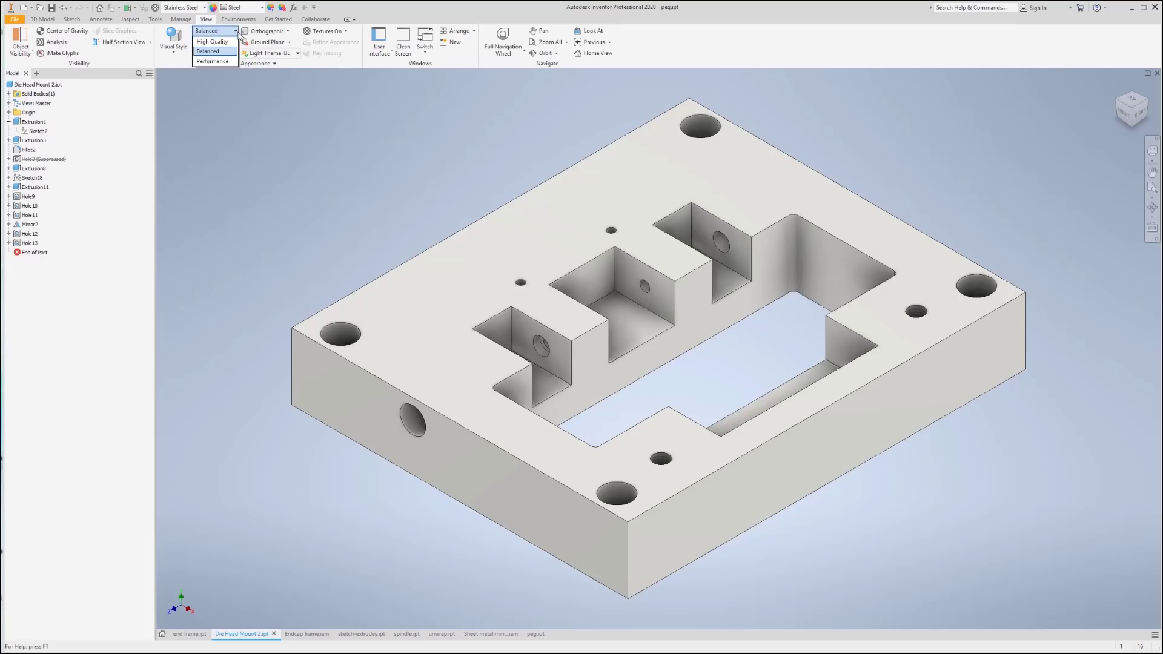
pyautogui.click(212, 41)
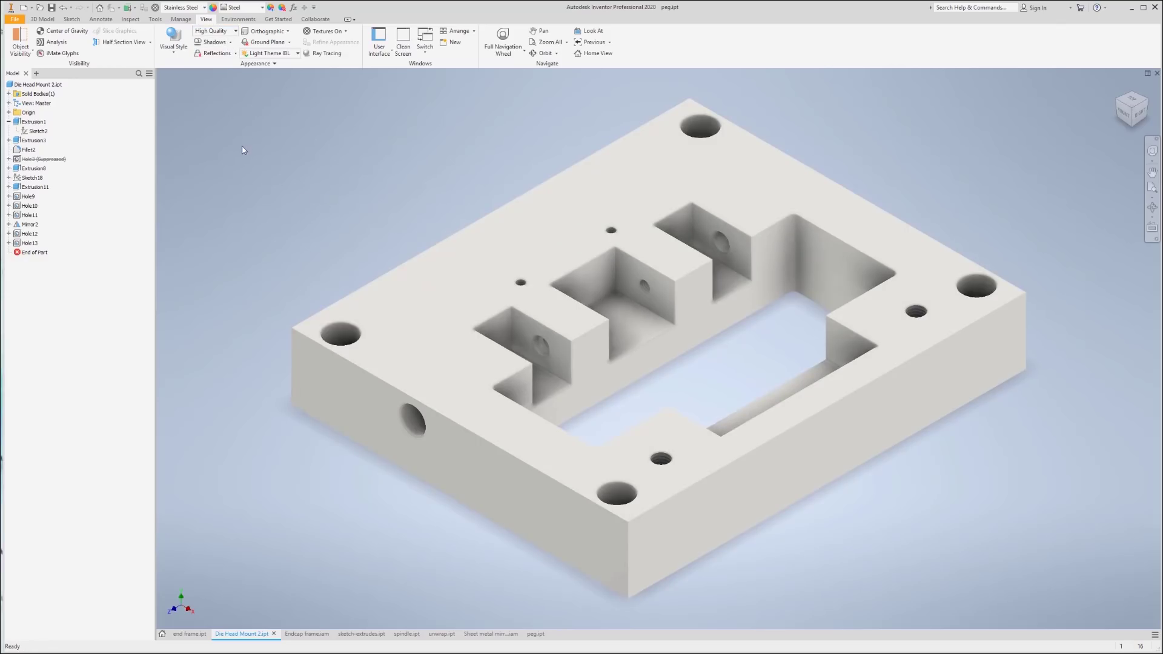
# Step: Show the ground plane beneath the die head mount and restore the home view
pyautogui.click(265, 43)
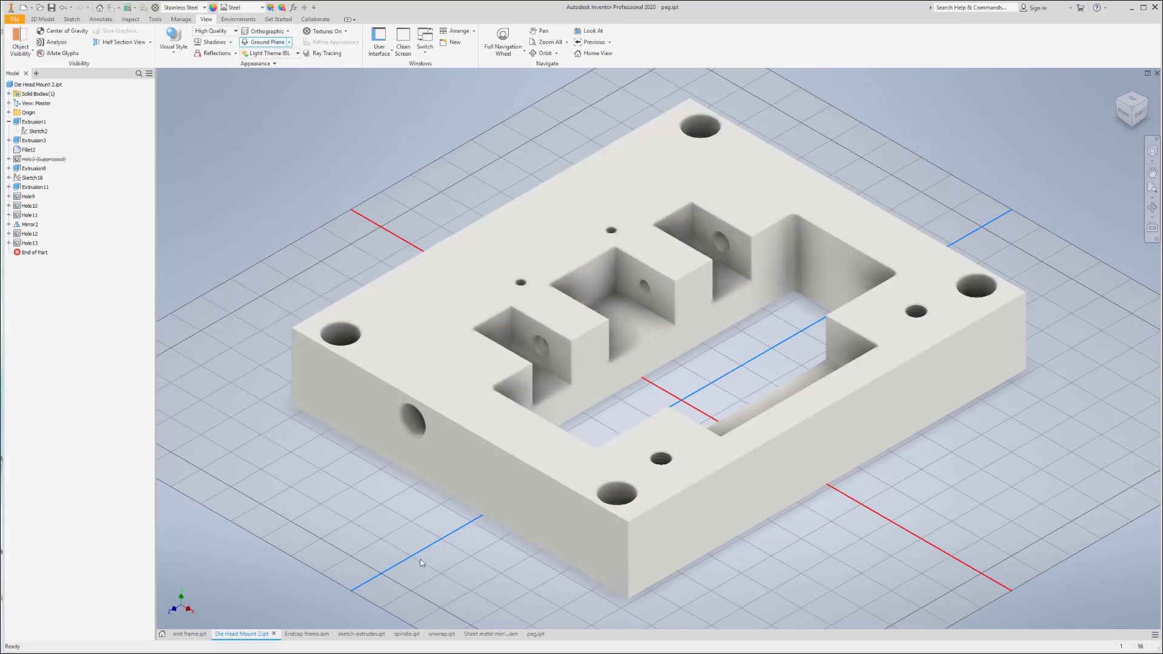
pyautogui.press('F6')
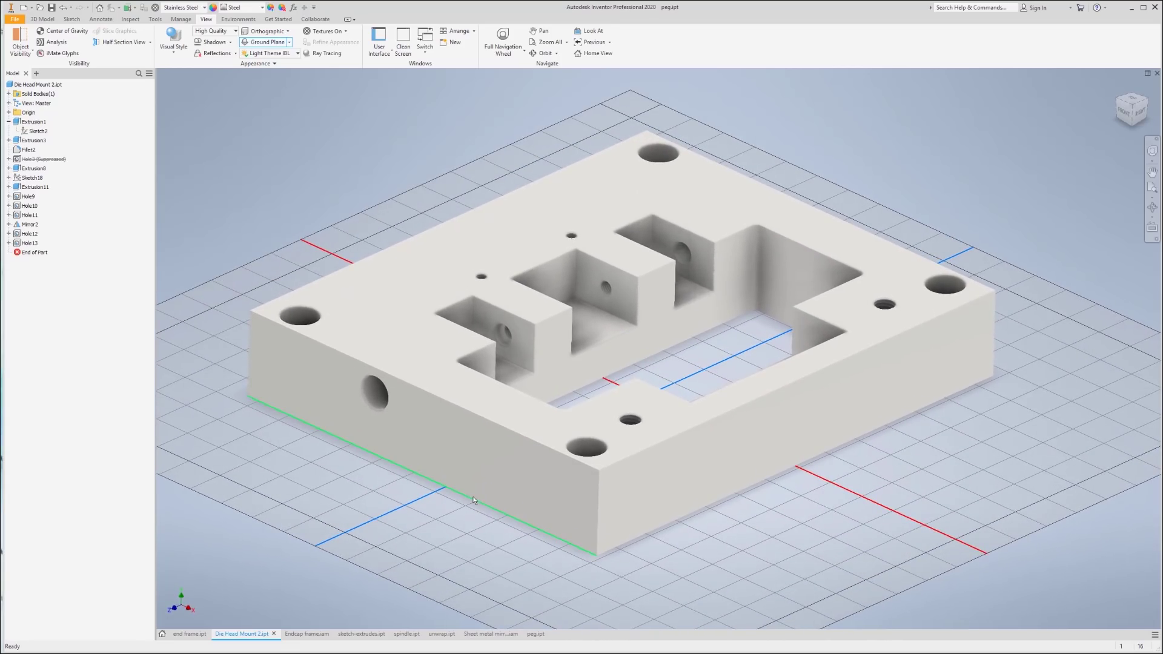
pyautogui.moveTo(473, 498)
# Step: In peg.ipt, apply a full-depth ANSI Metric M Profile thread, M15x1.5, class 6g, to the peg's cylindrical face
pyautogui.click(535, 635)
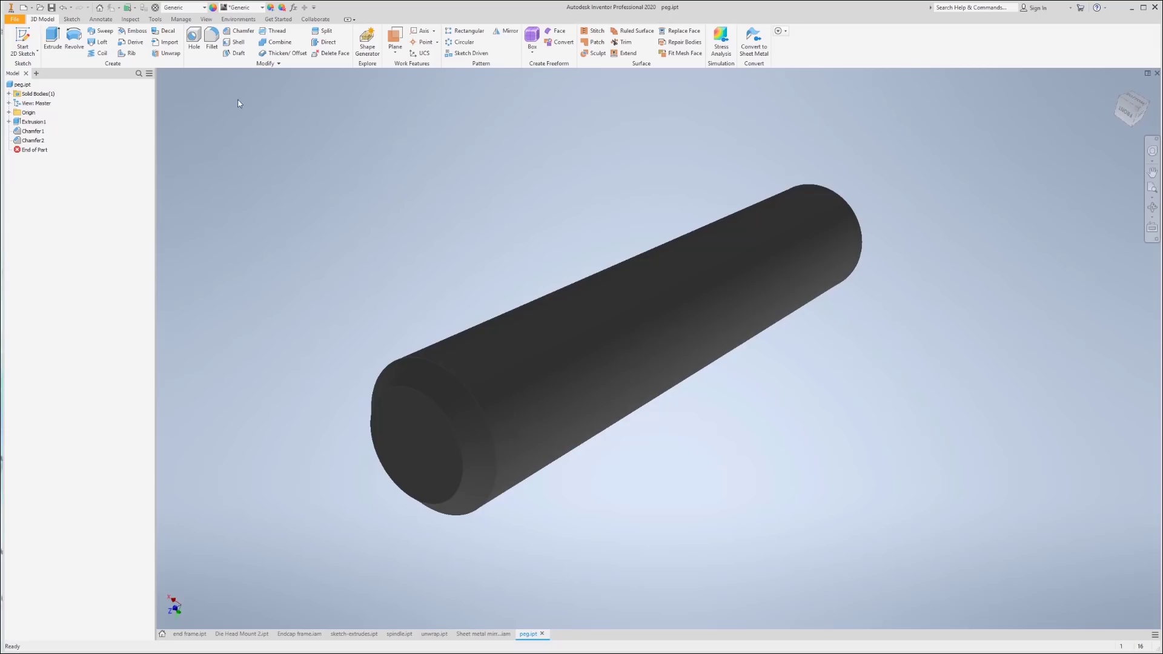
pyautogui.click(278, 33)
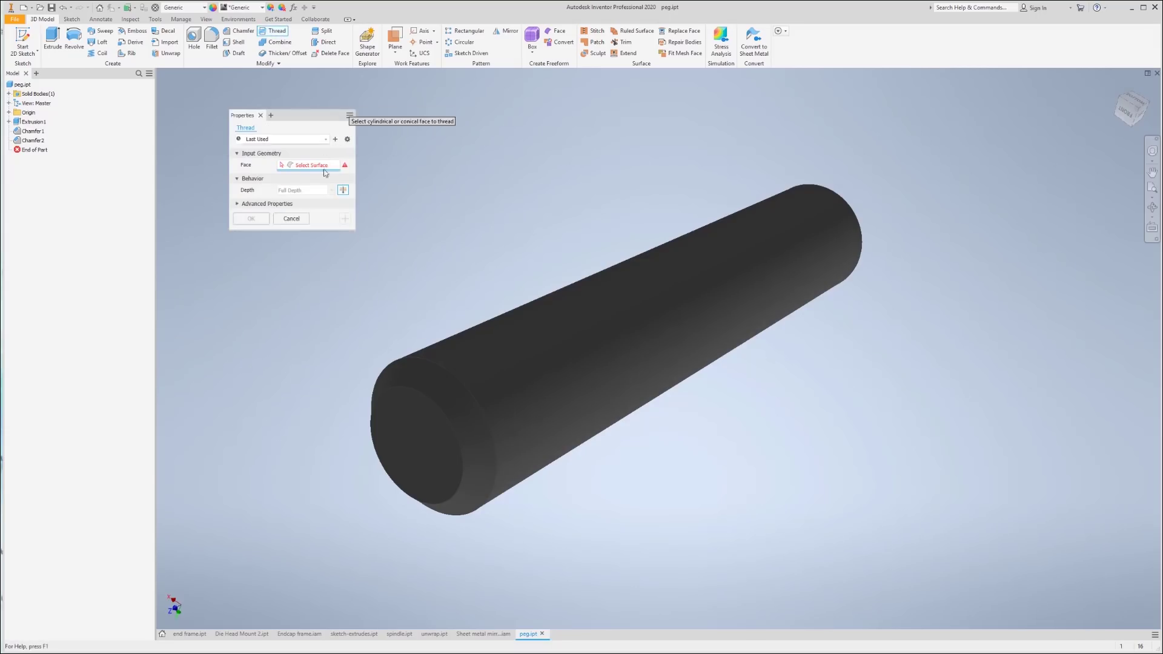
pyautogui.moveTo(303, 116); pyautogui.dragTo(297, 140)
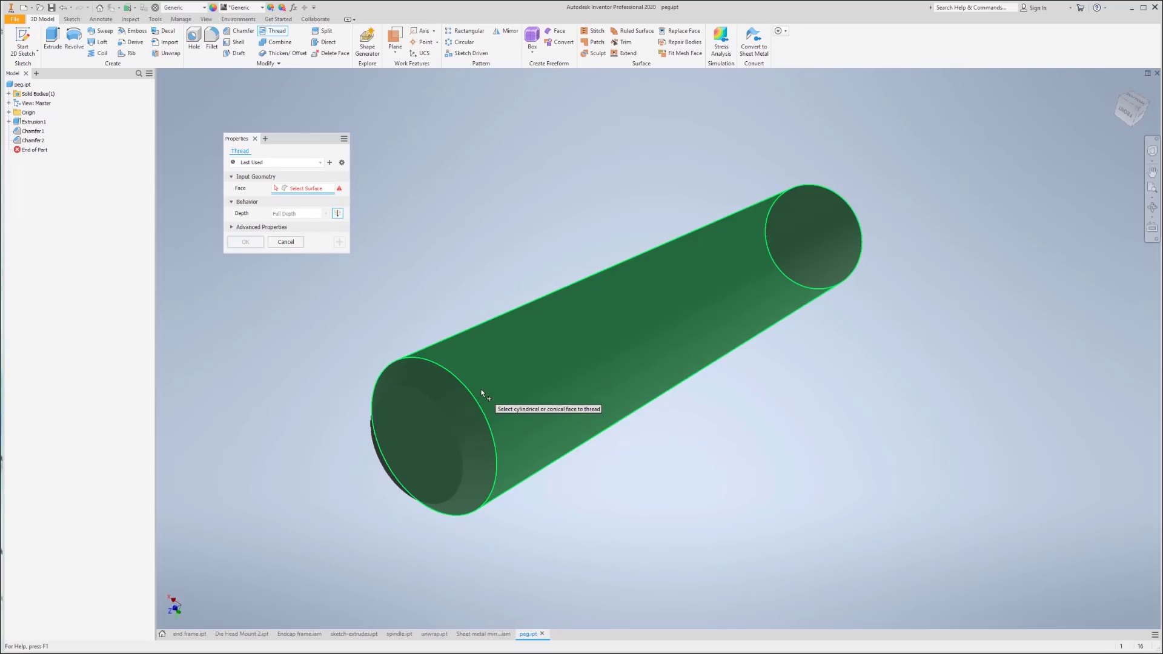
pyautogui.click(482, 392)
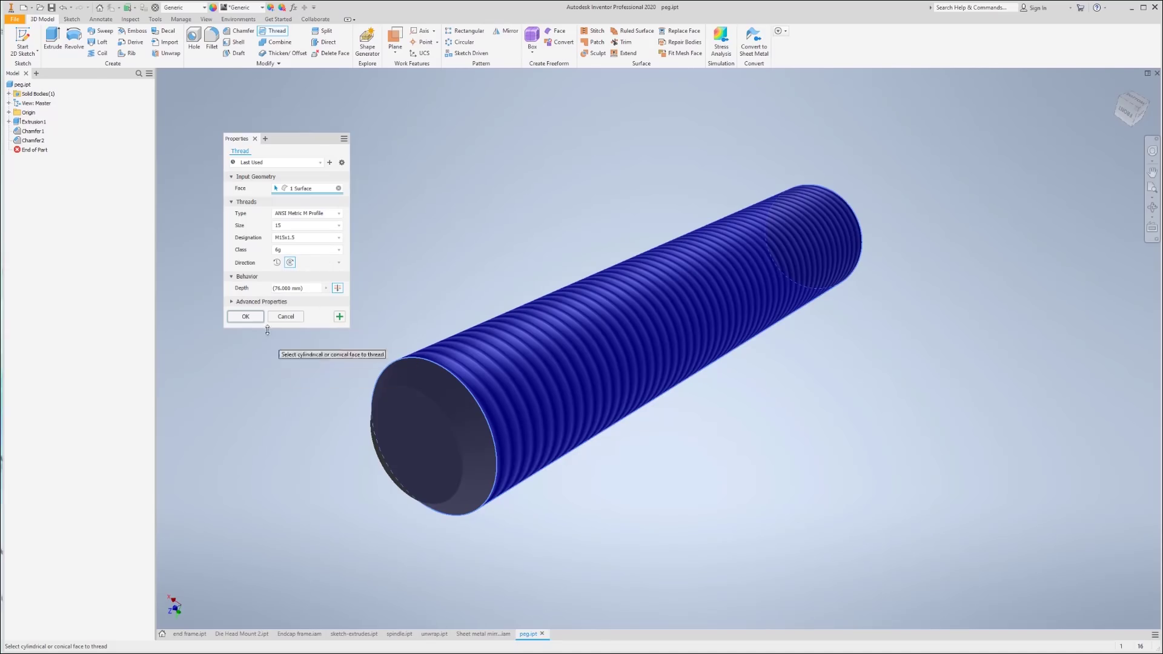
pyautogui.click(246, 319)
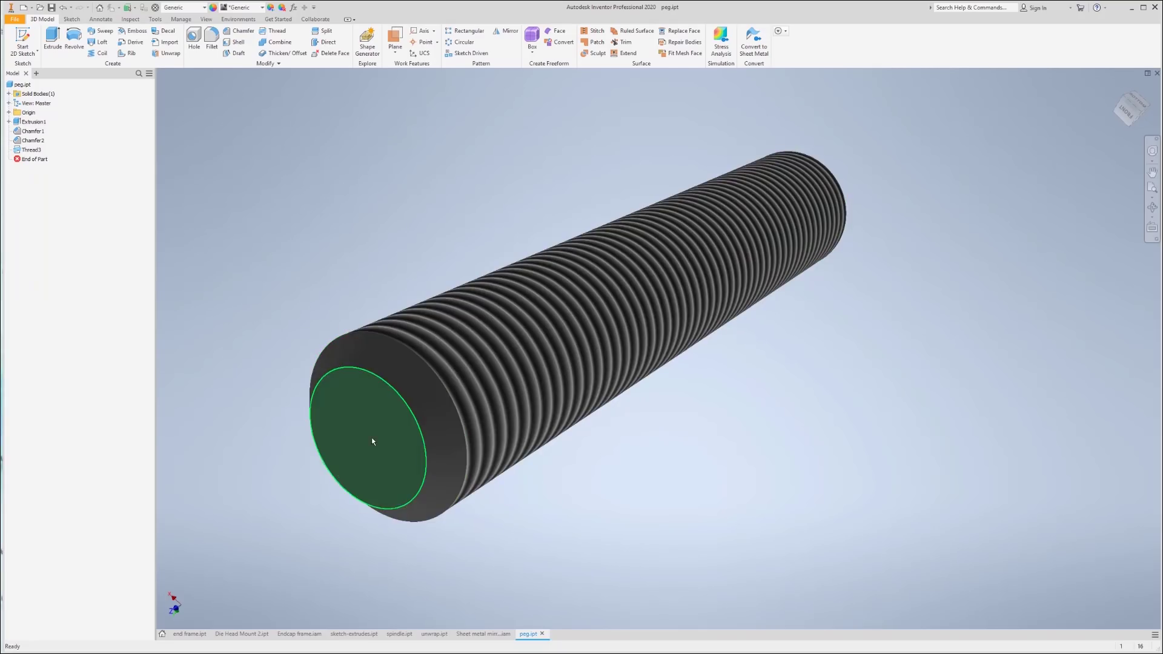
# Step: Return to Die Head Mount 2.ipt to view the mount in High Quality display
pyautogui.click(242, 634)
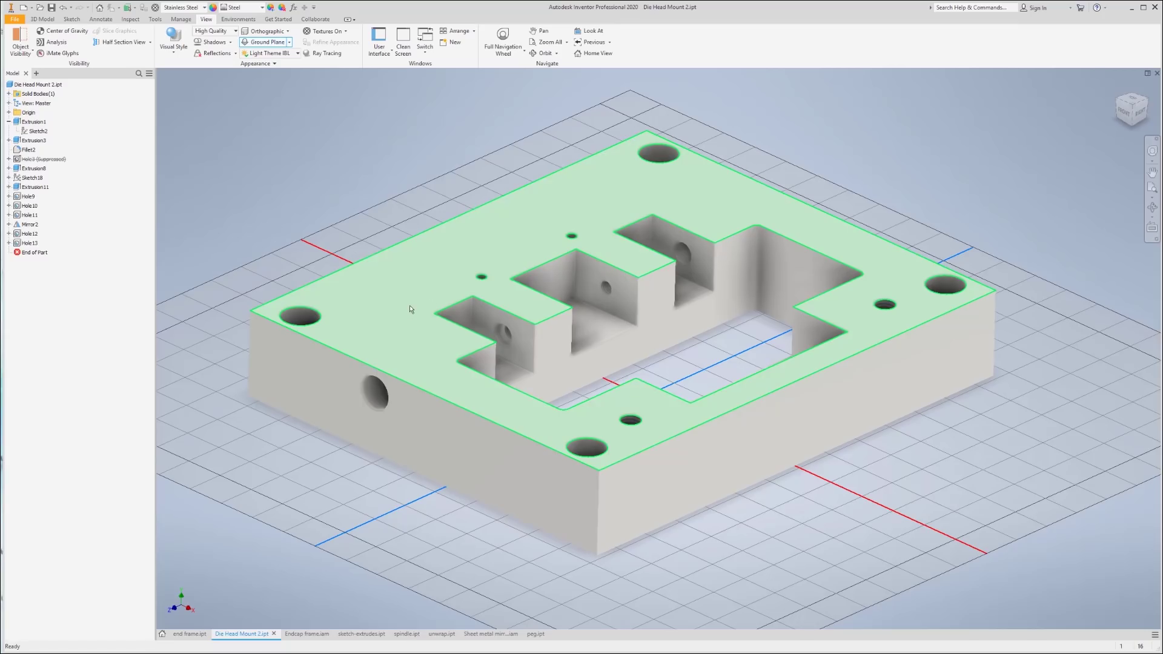
pyautogui.moveTo(410, 306)
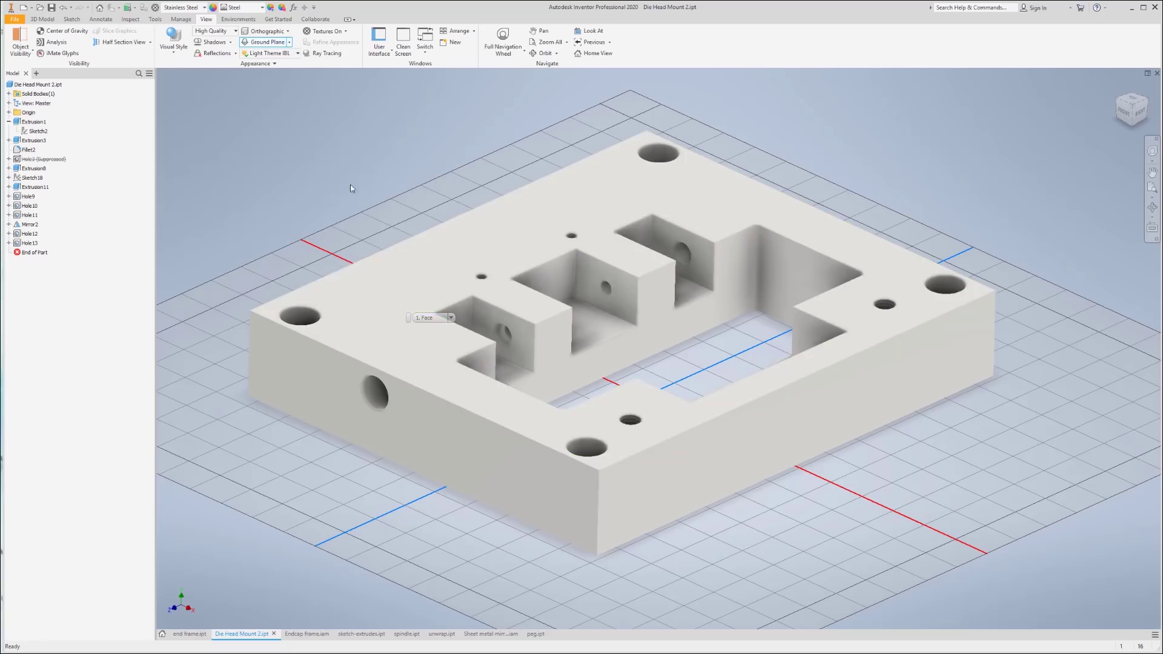
pyautogui.hotkey('ctrl', 'Tab')
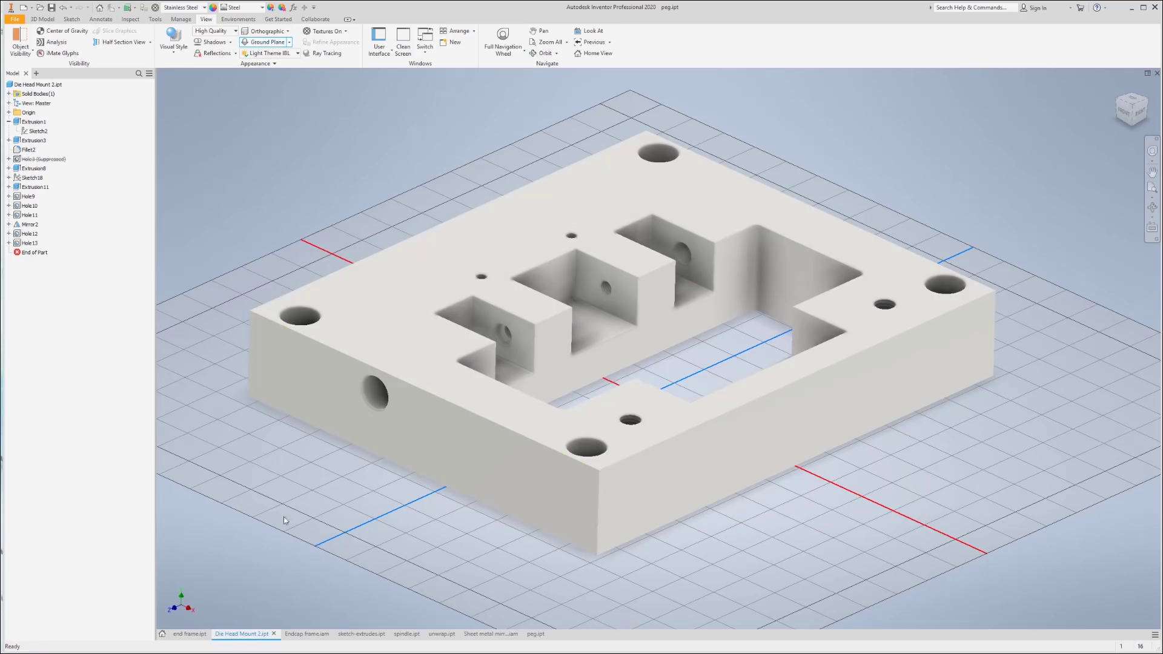
# Step: In unwrap.ipt, unwrap the shell's chain of five outer faces into a flat surface positioned at the origin, with the result body merged
pyautogui.moveTo(241, 636); pyautogui.dragTo(217, 637)
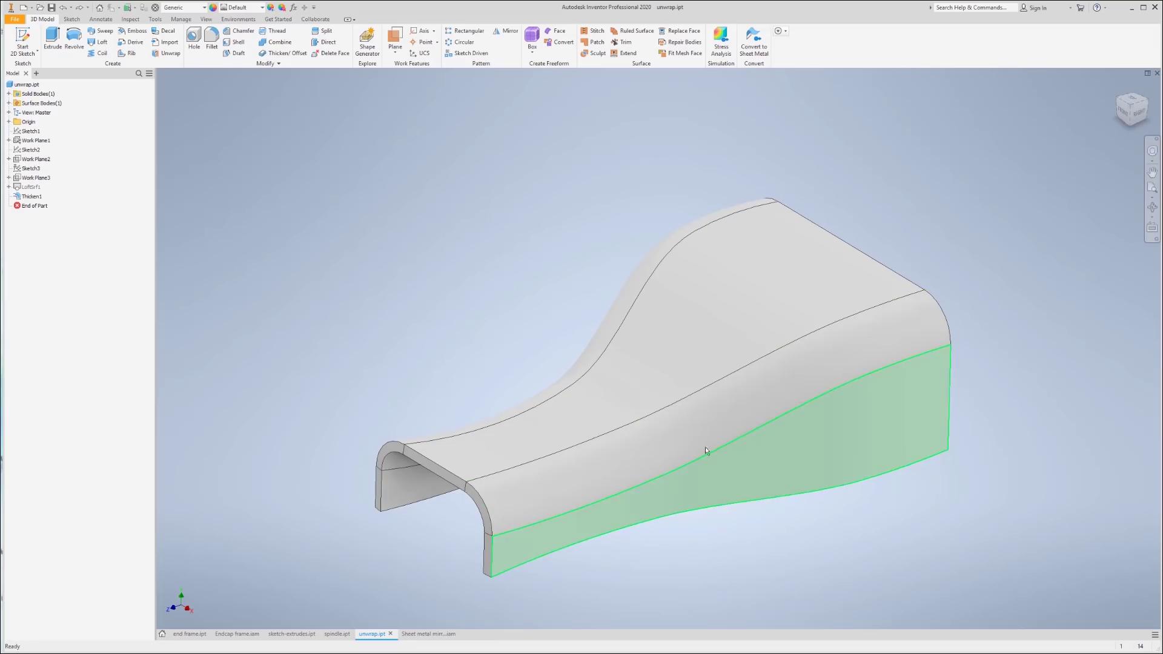
pyautogui.click(170, 53)
pyautogui.moveTo(252, 101); pyautogui.dragTo(263, 180)
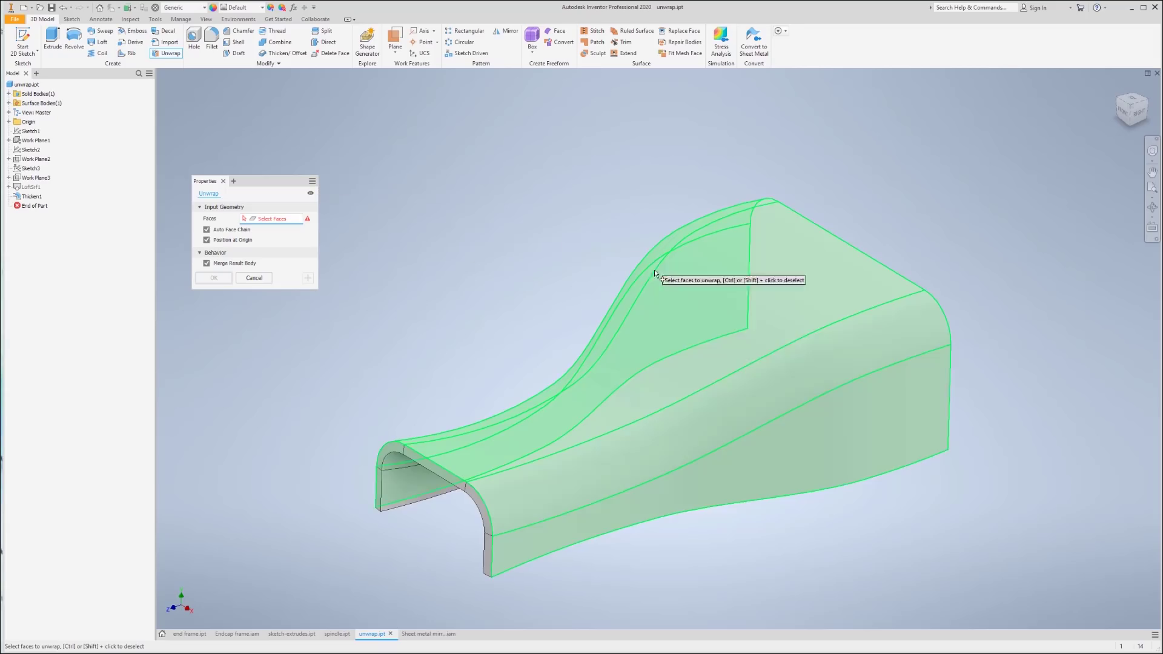
pyautogui.click(704, 355)
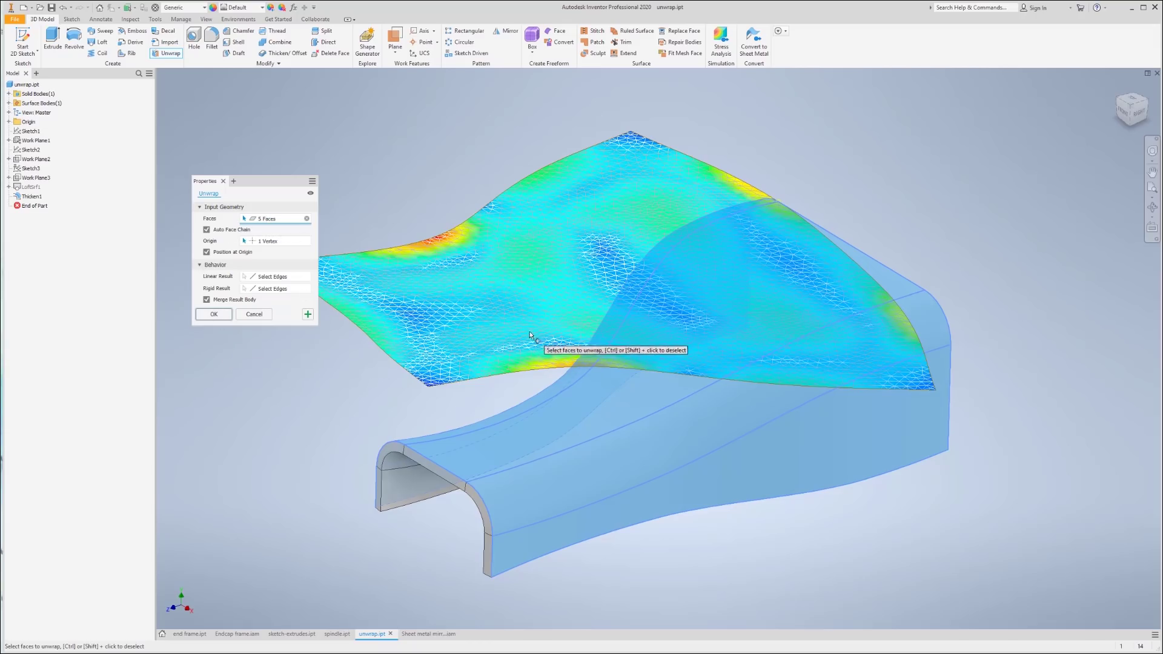
pyautogui.keyDown('shift'); pyautogui.moveTo(456, 413); pyautogui.dragTo(773, 300, button='middle'); pyautogui.keyUp('shift')
pyautogui.keyDown('shift'); pyautogui.moveTo(565, 287); pyautogui.dragTo(865, 242, button='middle'); pyautogui.keyUp('shift')
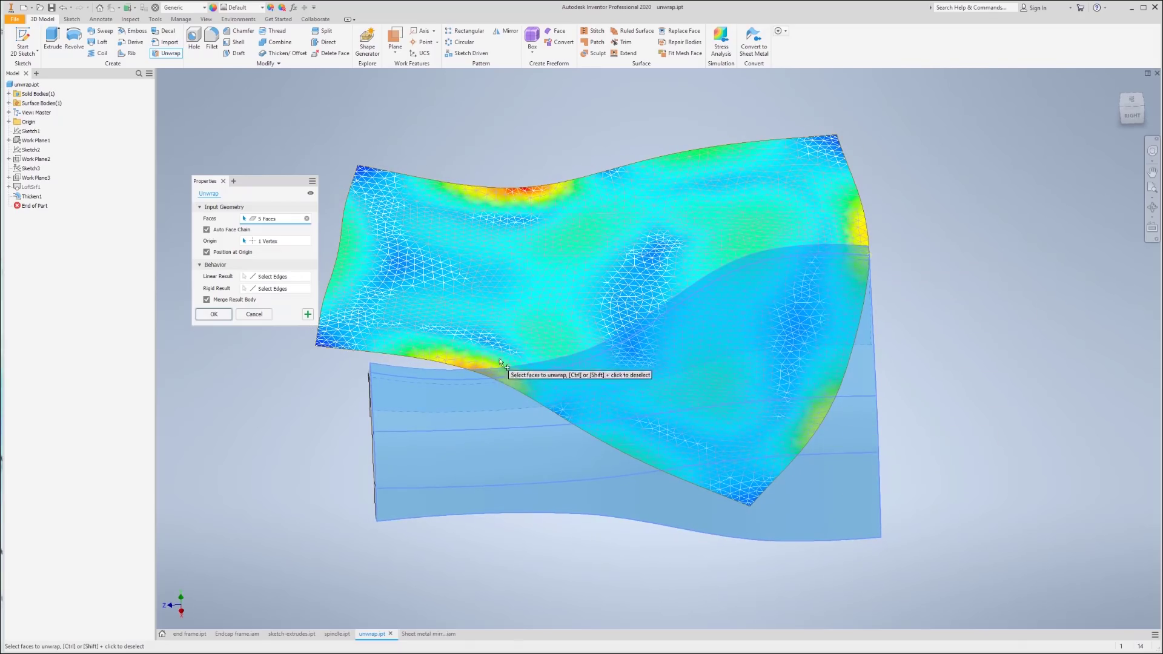
pyautogui.press('F6')
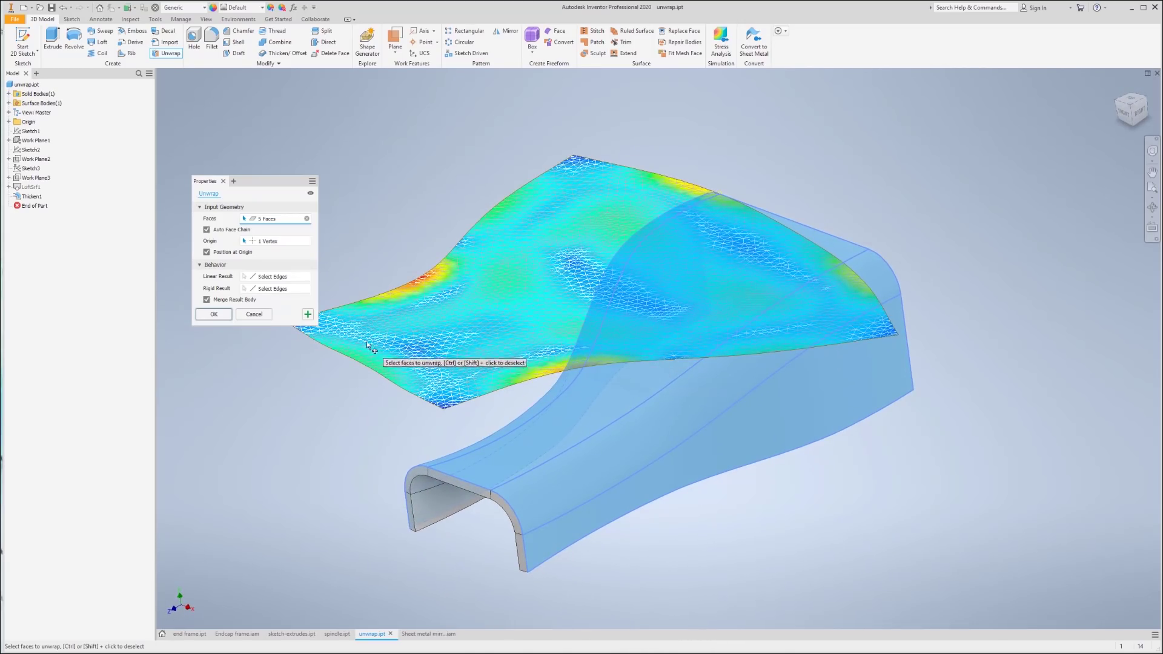
pyautogui.click(214, 313)
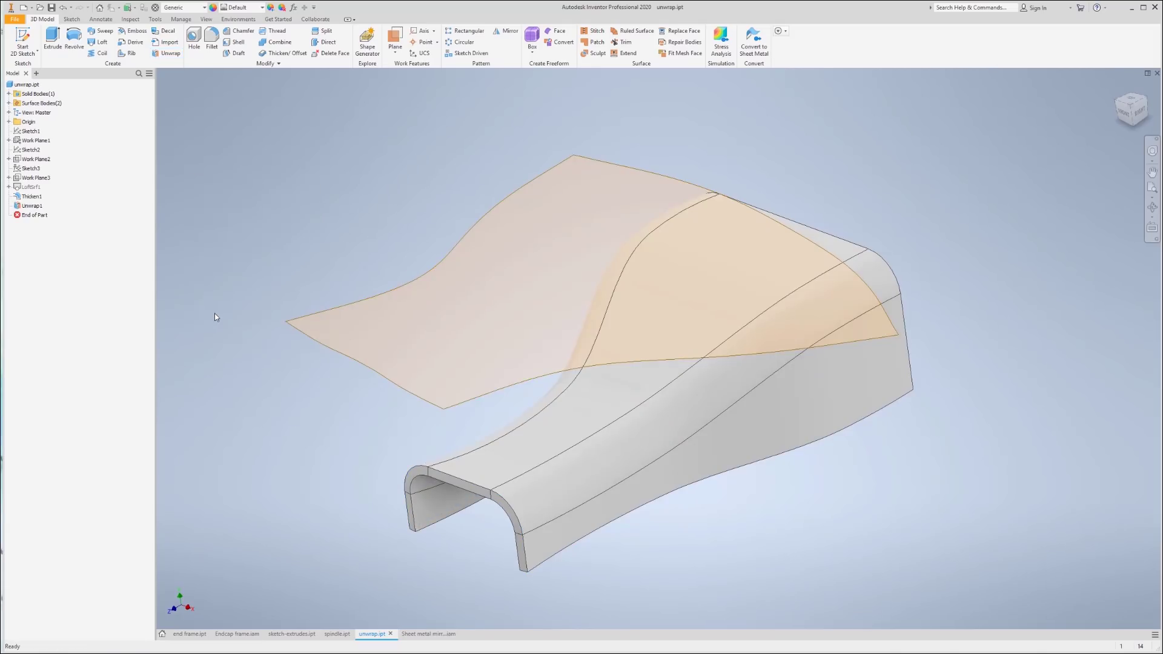
# Step: View the flattened surface face-on and compare its outline with the curved shell
pyautogui.click(309, 330)
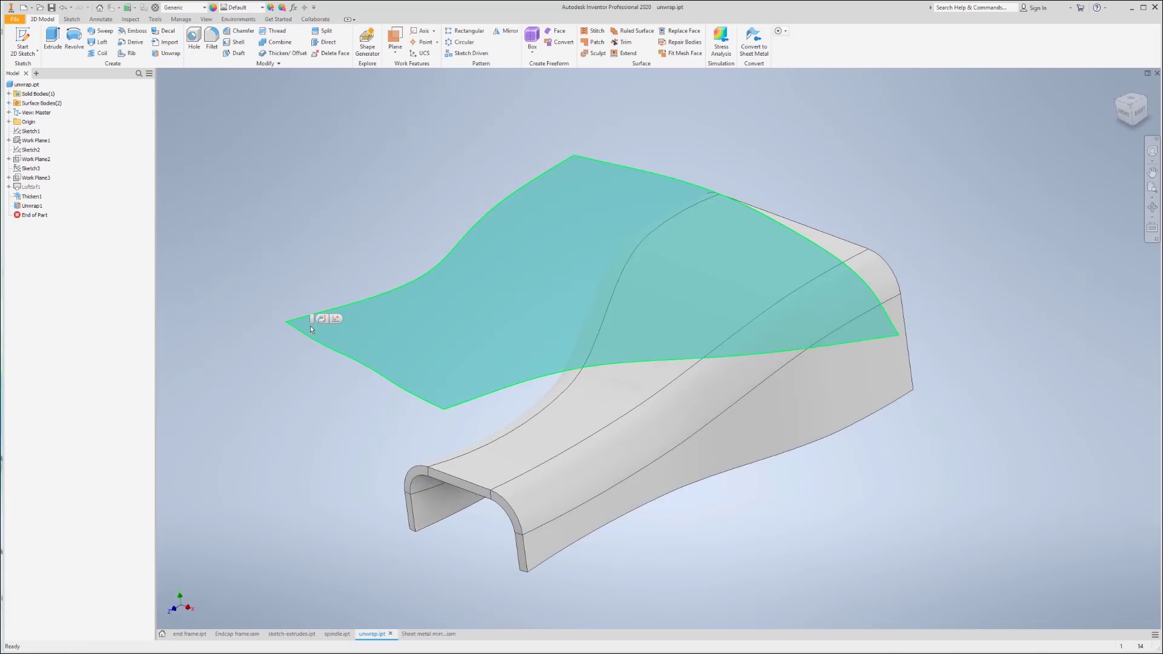
pyautogui.rightClick(433, 315)
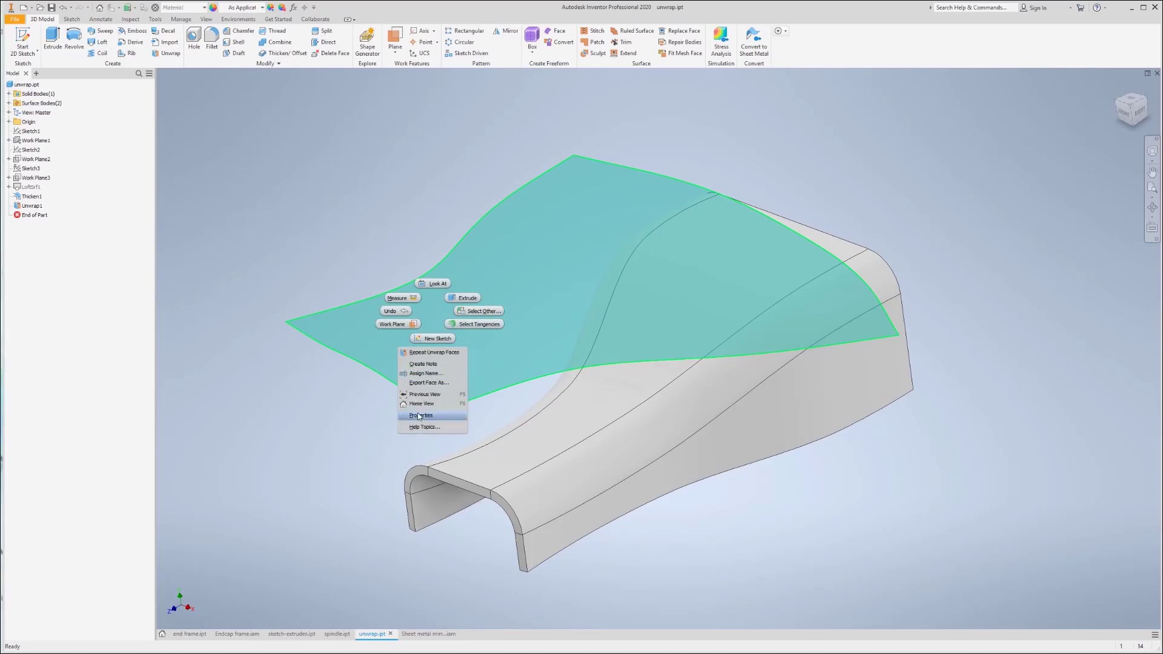
pyautogui.click(433, 284)
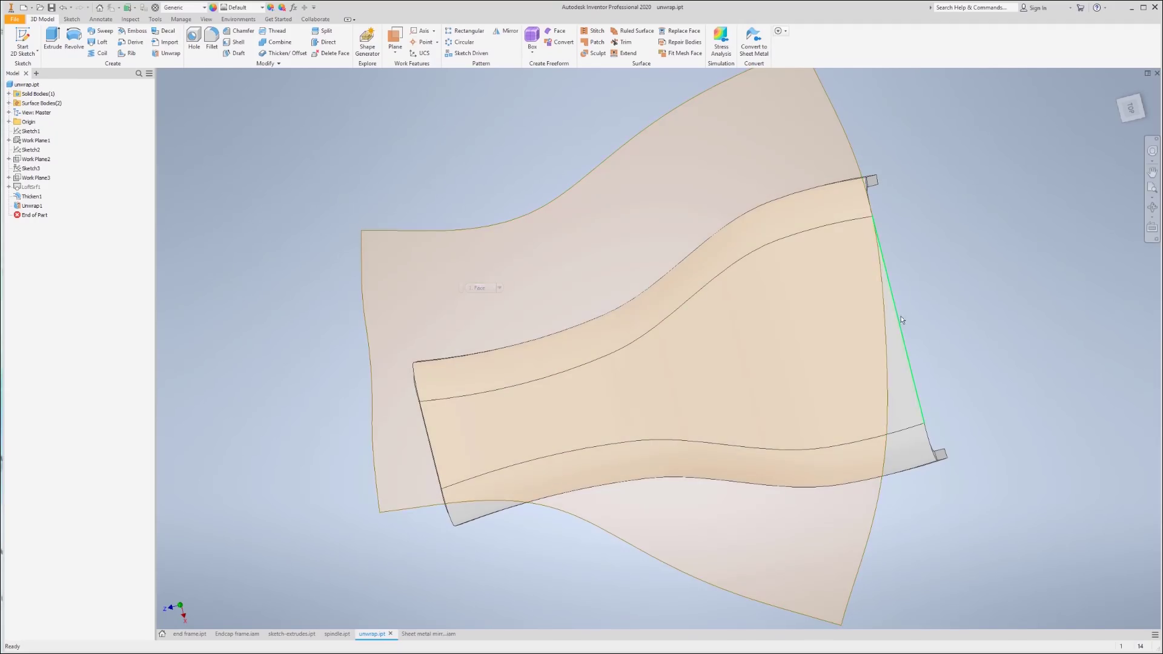
pyautogui.keyDown('shift'); pyautogui.moveTo(526, 498); pyautogui.dragTo(588, 447, button='middle'); pyautogui.keyUp('shift')
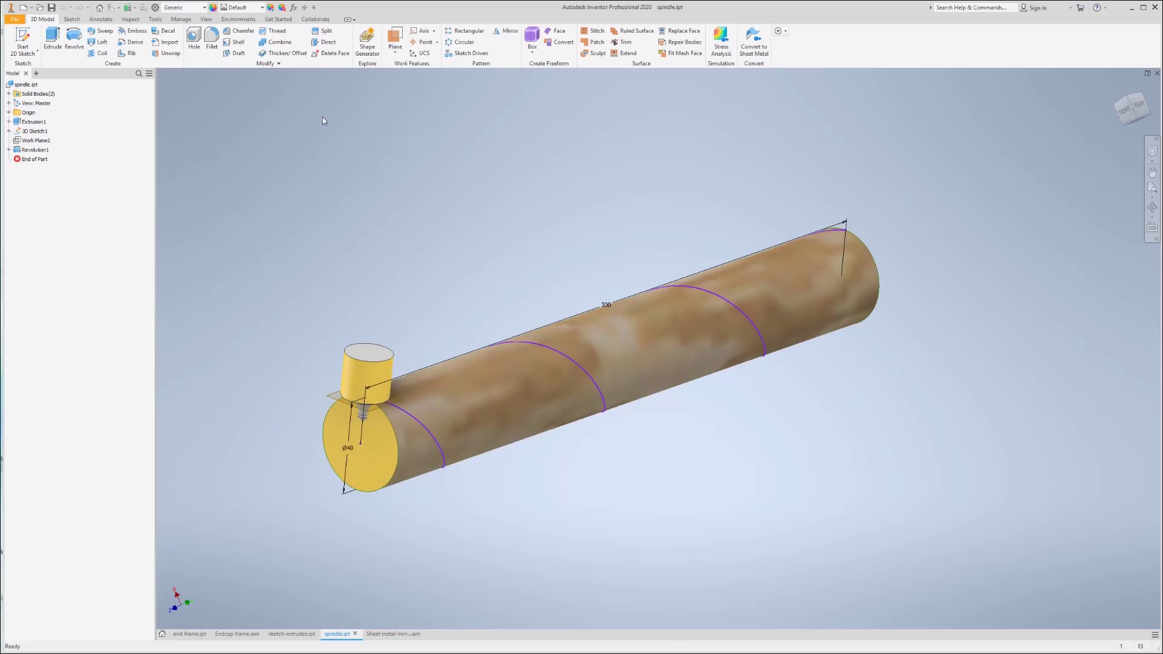
# Step: In spindle.ipt, sweep the small revolved solid as a tool body along the helical curve, cutting it from the cylindrical spindle body
pyautogui.click(99, 33)
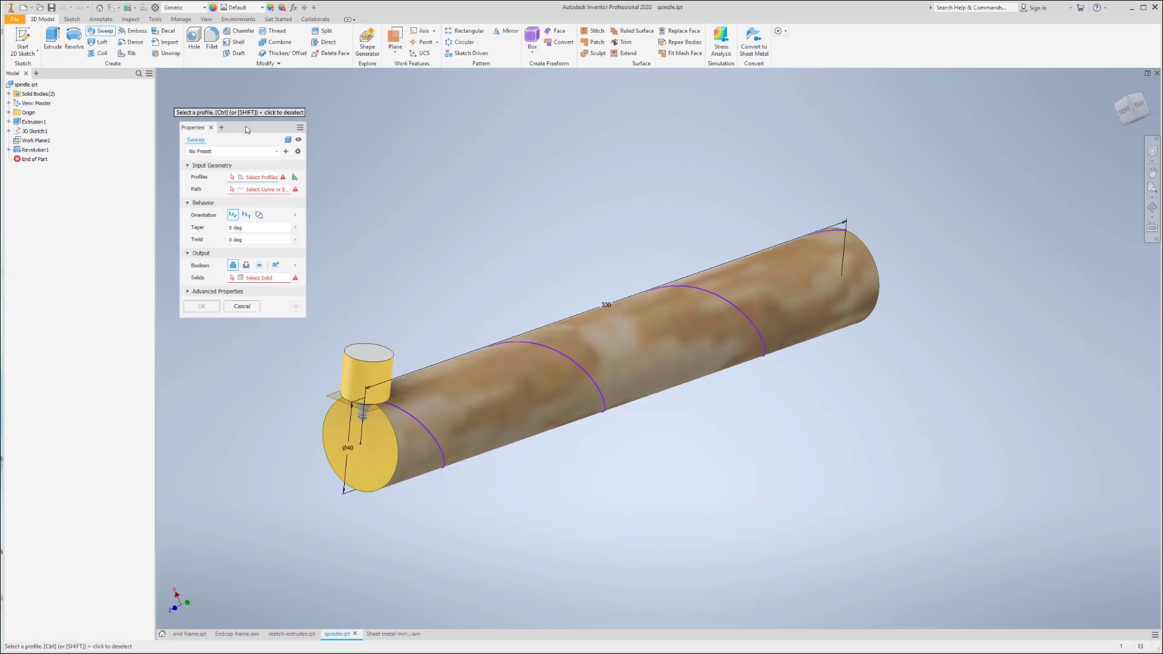
pyautogui.moveTo(254, 127)
pyautogui.mouseDown()
pyautogui.moveTo(283, 125)
pyautogui.moveTo(275, 136)
pyautogui.mouseUp()
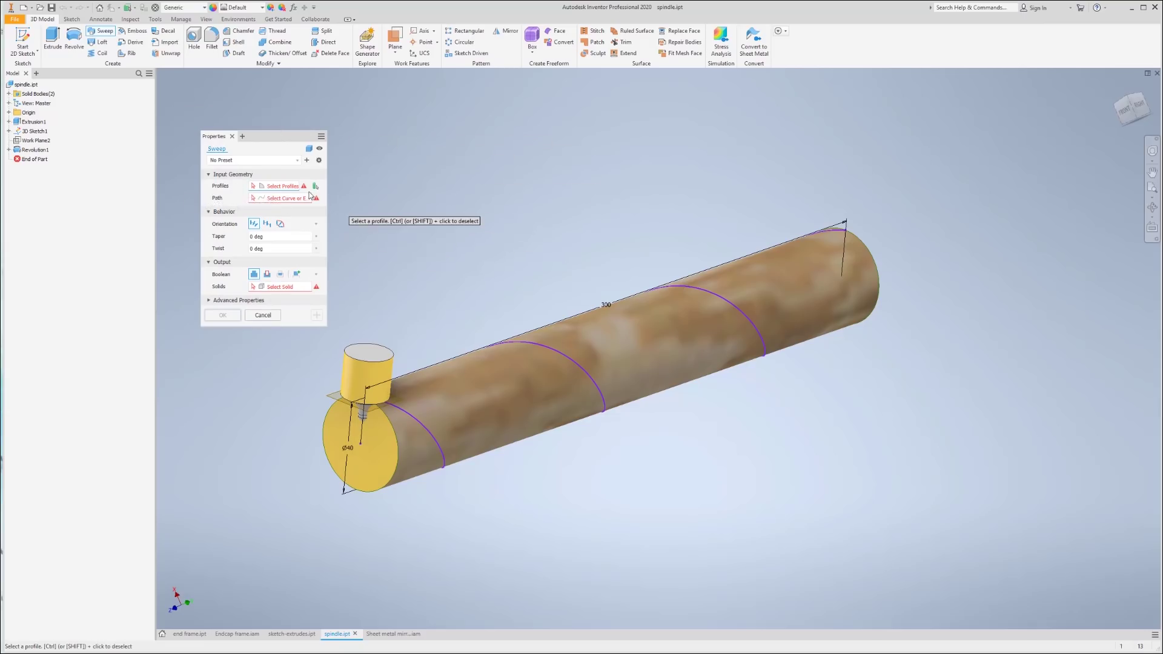
pyautogui.click(315, 187)
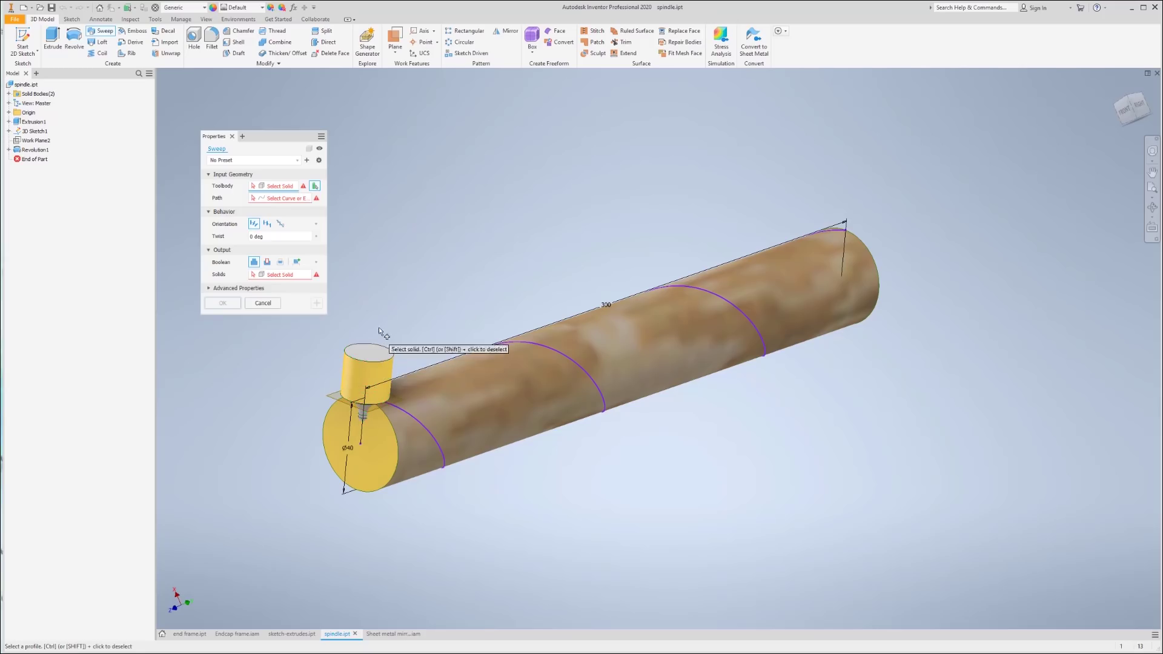
pyautogui.click(380, 360)
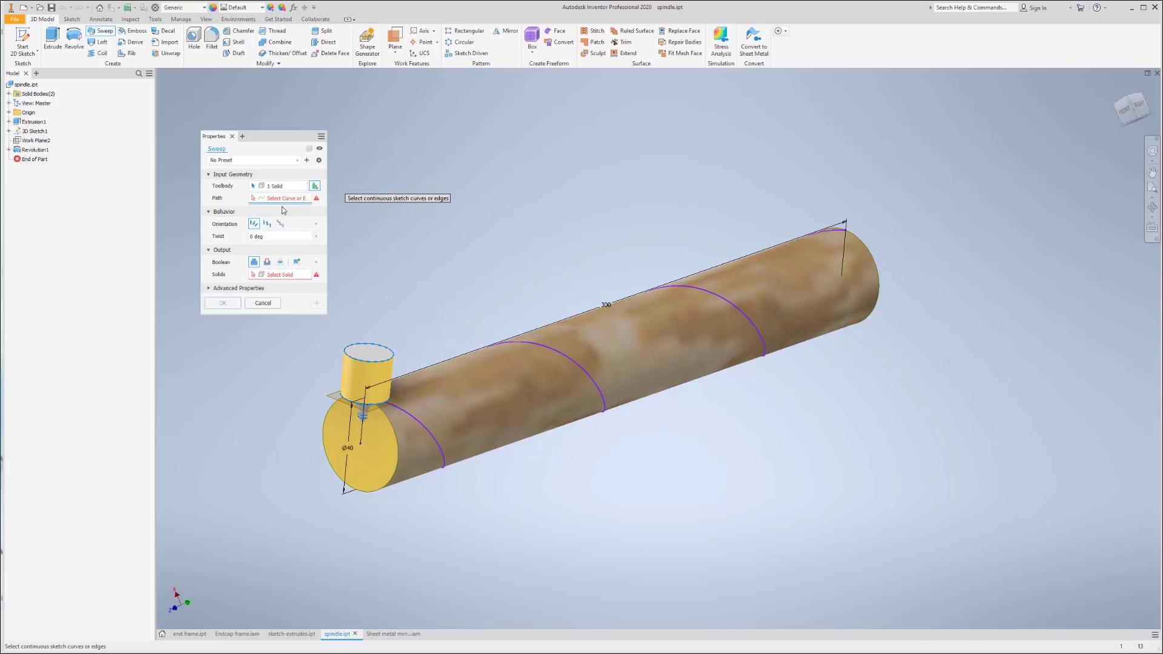
pyautogui.click(551, 346)
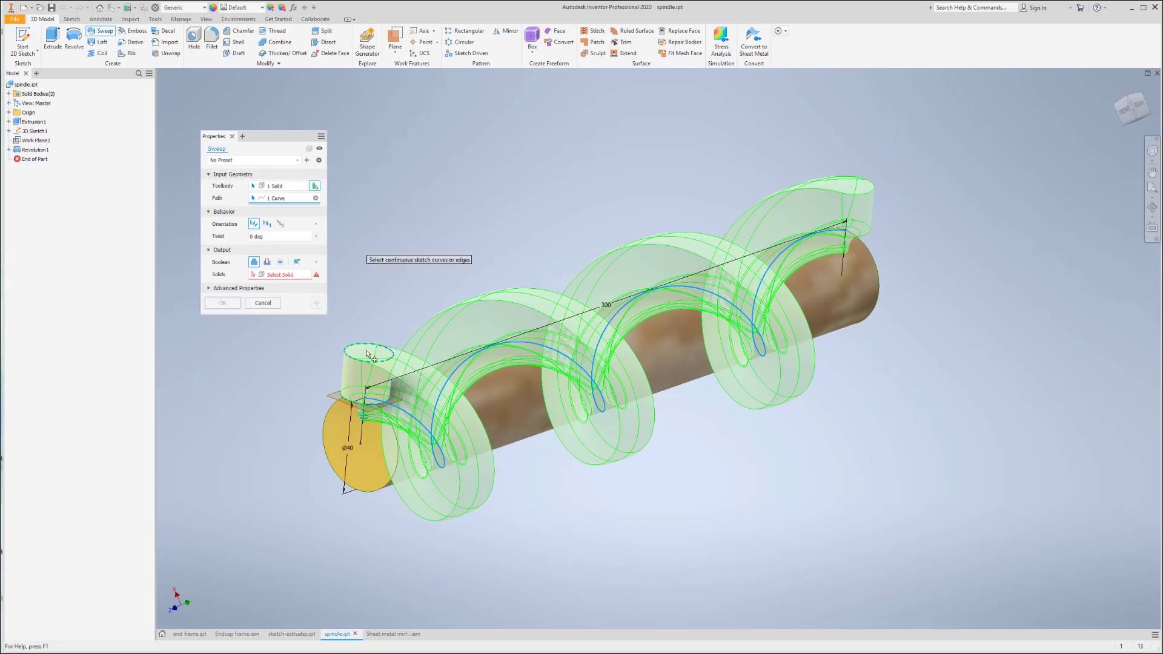
pyautogui.click(271, 265)
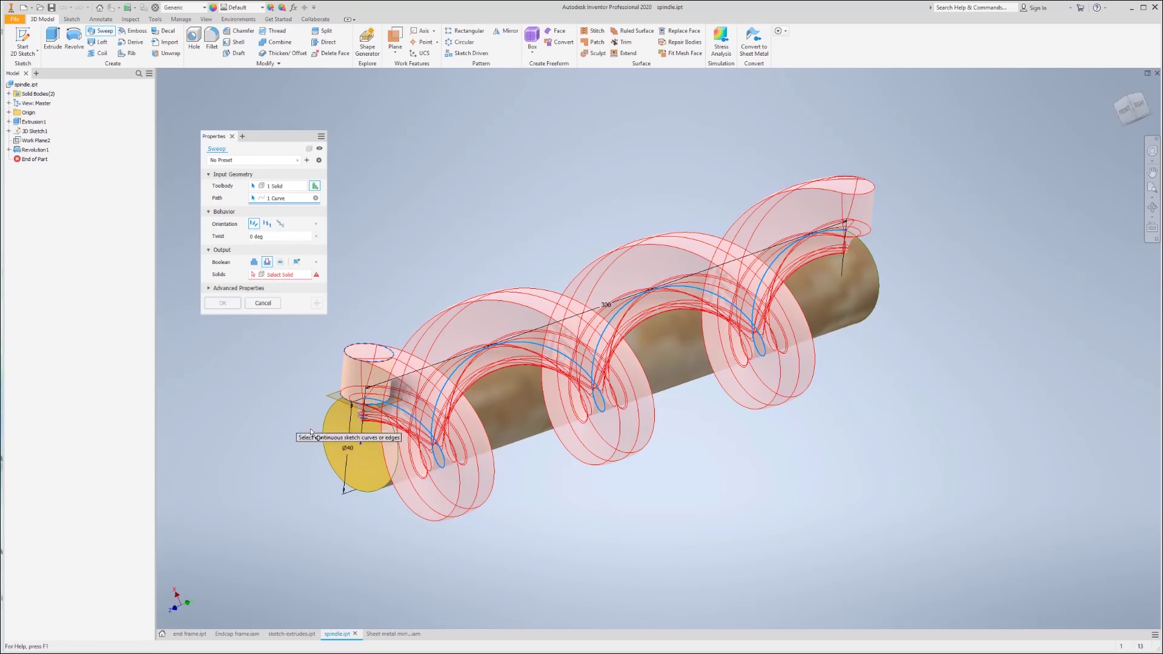
pyautogui.click(253, 275)
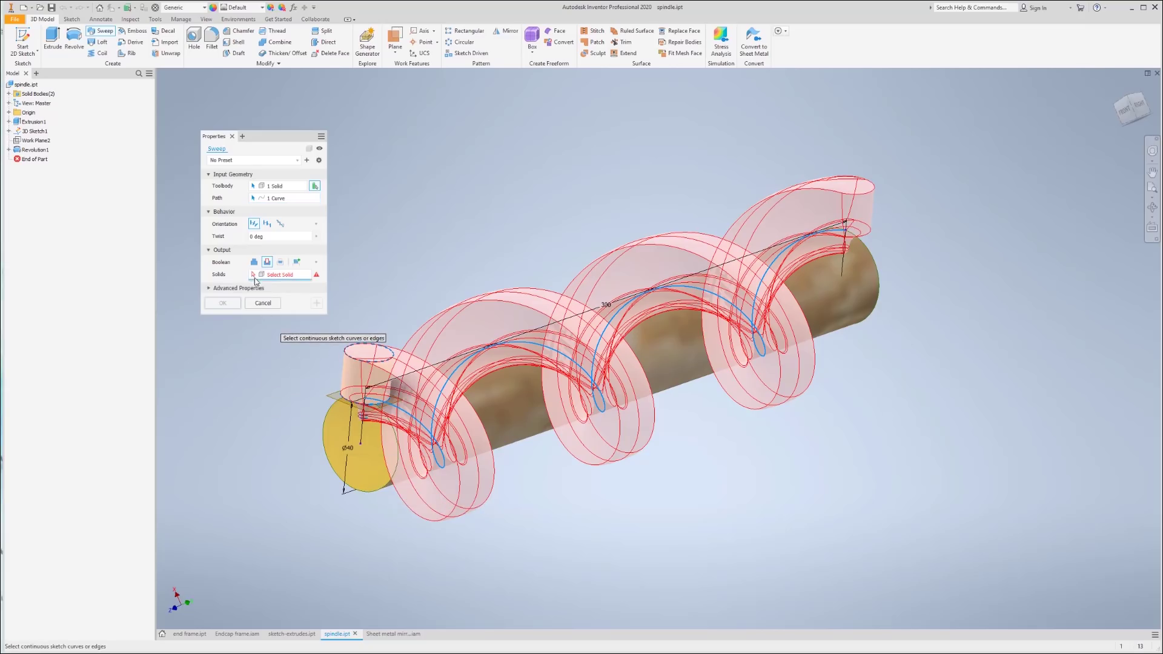
pyautogui.click(321, 430)
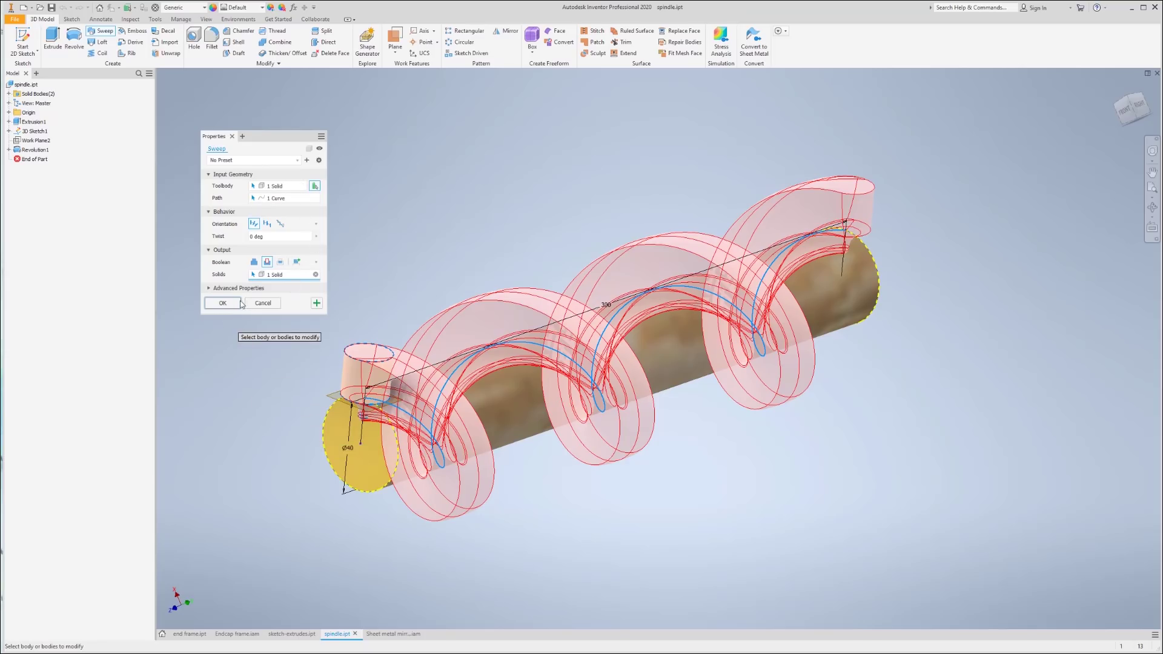
pyautogui.click(230, 302)
pyautogui.click(228, 303)
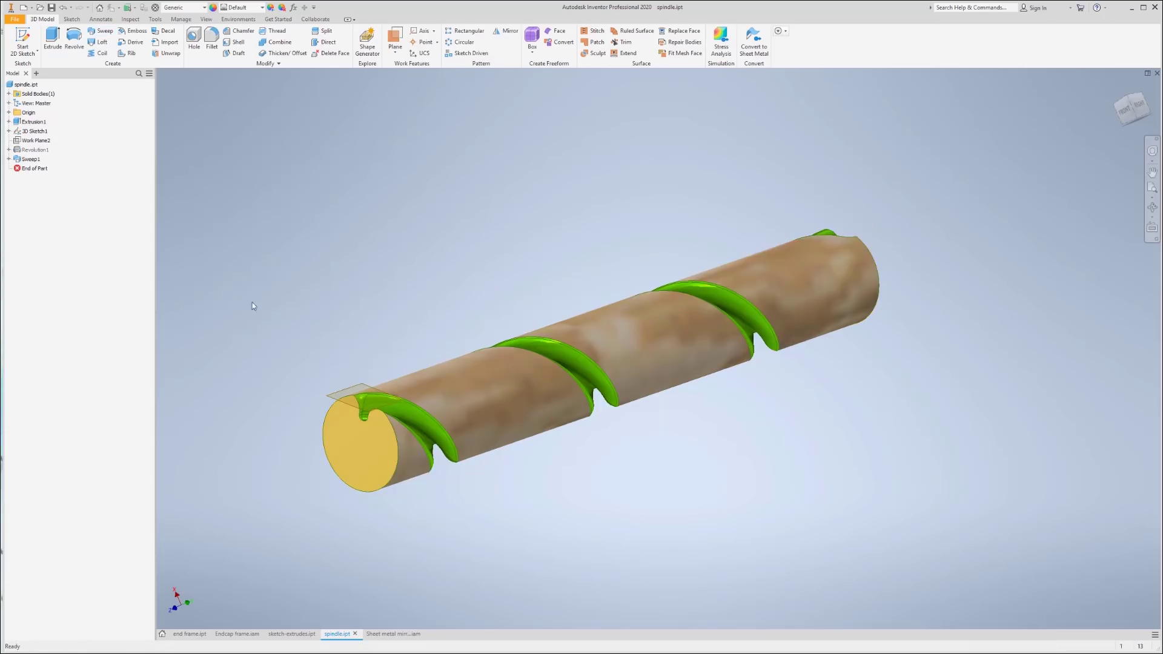
pyautogui.keyDown('shift'); pyautogui.moveTo(600, 515); pyautogui.dragTo(607, 509, button='middle'); pyautogui.keyUp('shift')
pyautogui.scroll(-2, 604, 509)
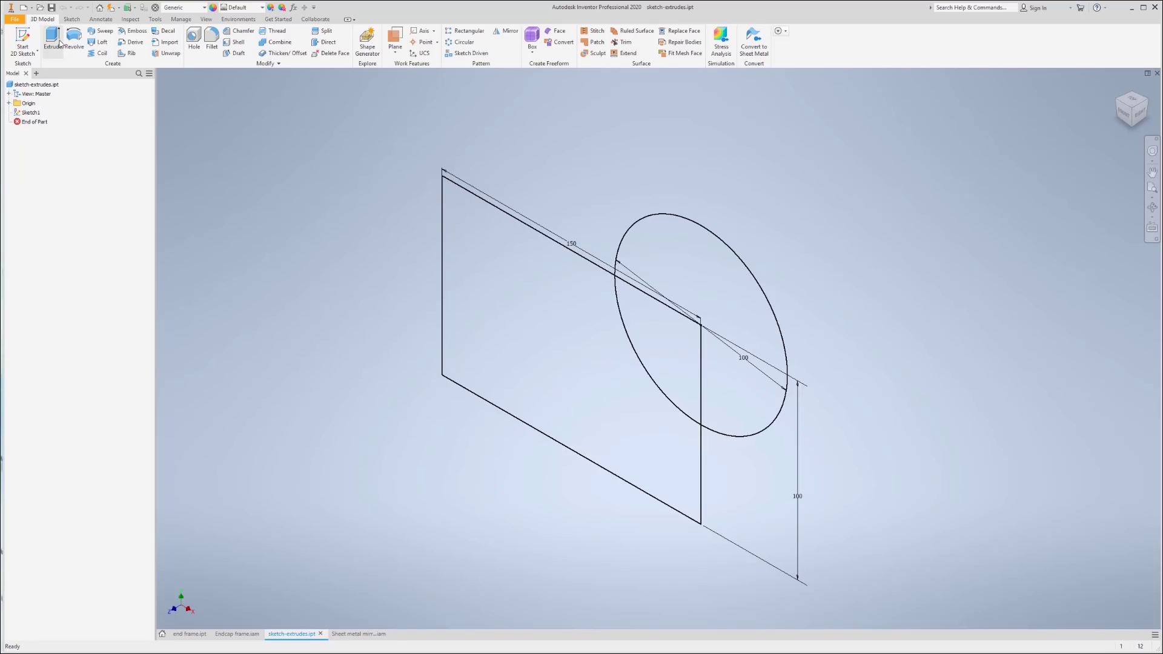
# Step: In sketch-extrudes.ipt, extrude the rectangle, circle and overlapping sketch regions together by 10 mm
pyautogui.click(56, 39)
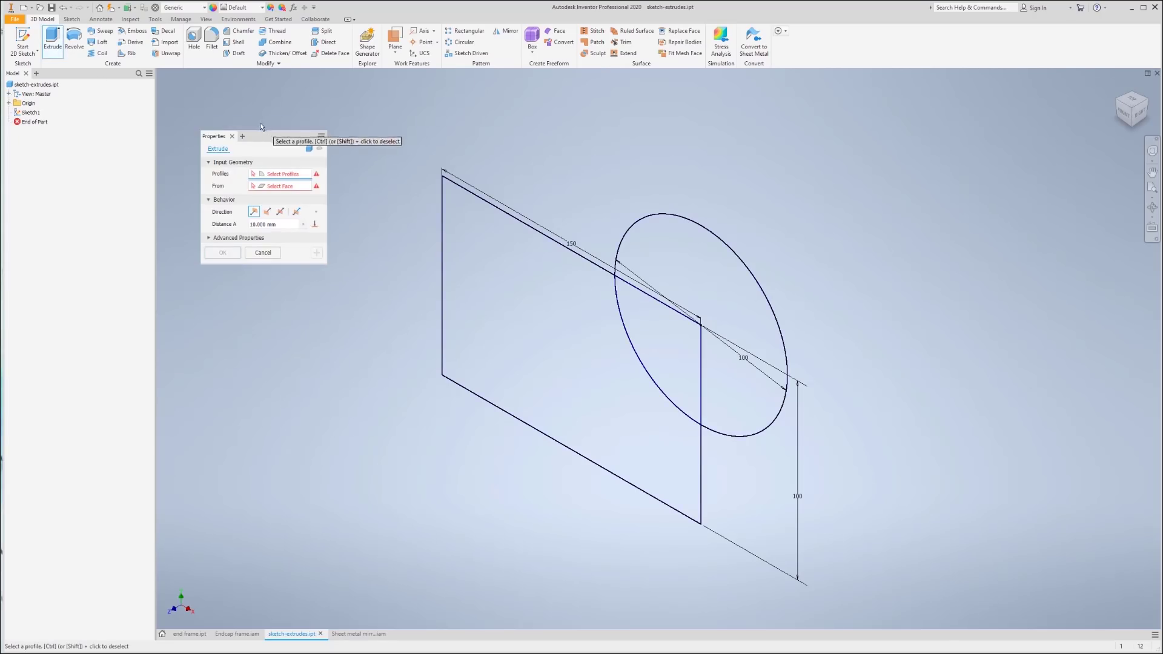
pyautogui.moveTo(265, 139); pyautogui.dragTo(270, 169)
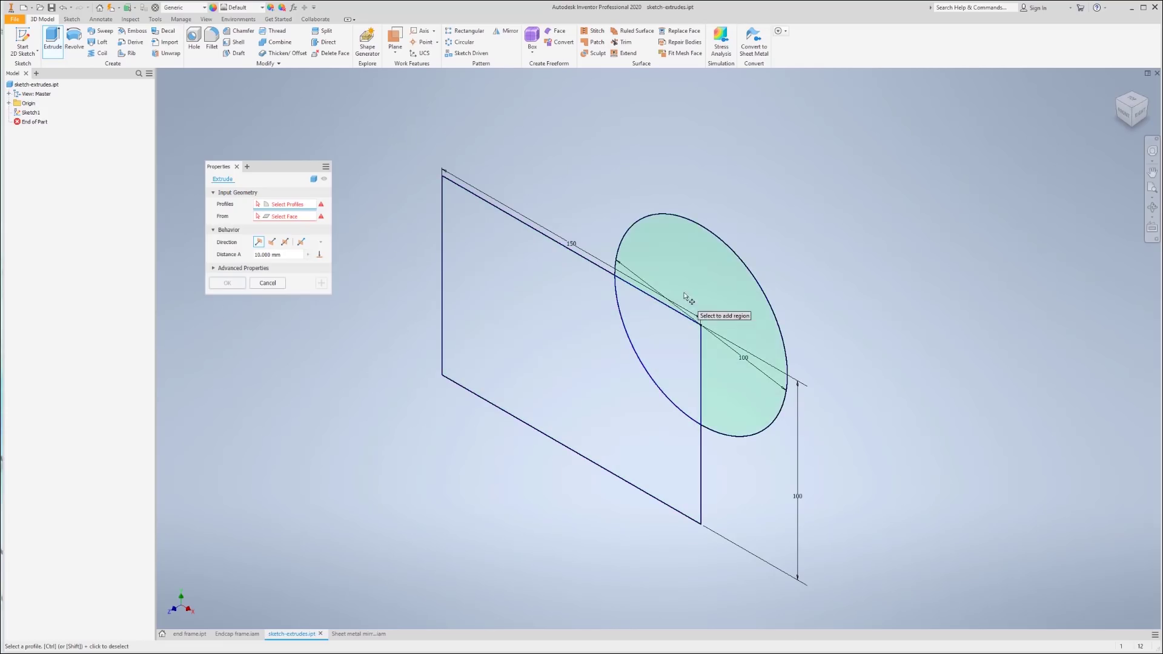
pyautogui.click(539, 334)
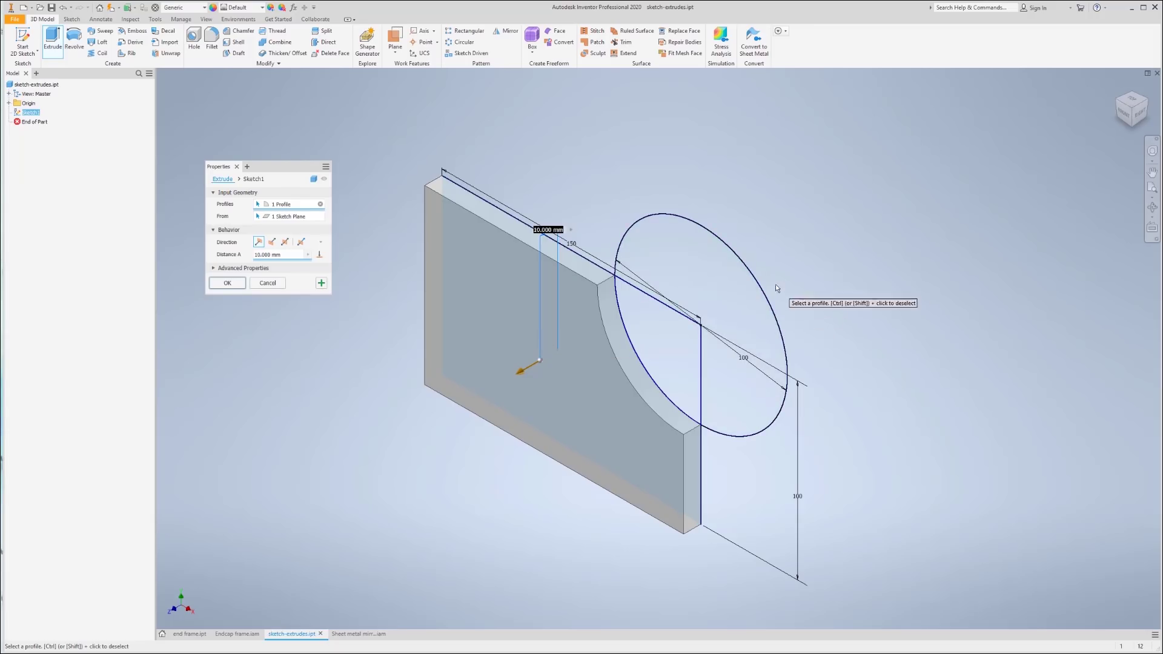
pyautogui.click(730, 308)
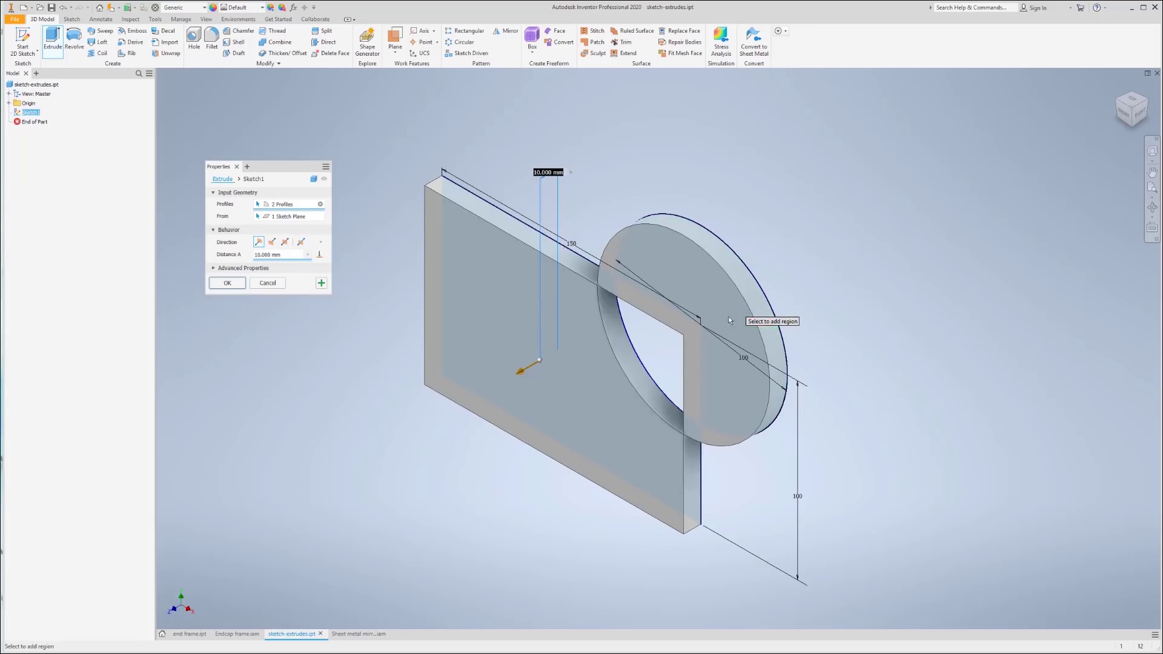
pyautogui.click(655, 361)
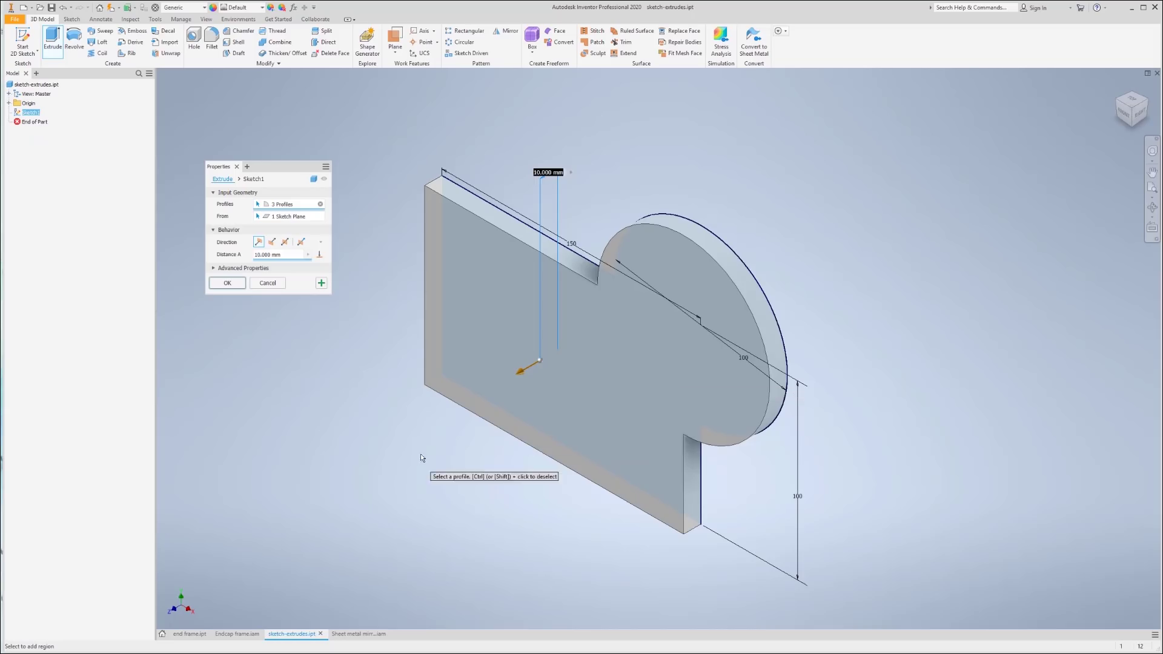
pyautogui.click(228, 283)
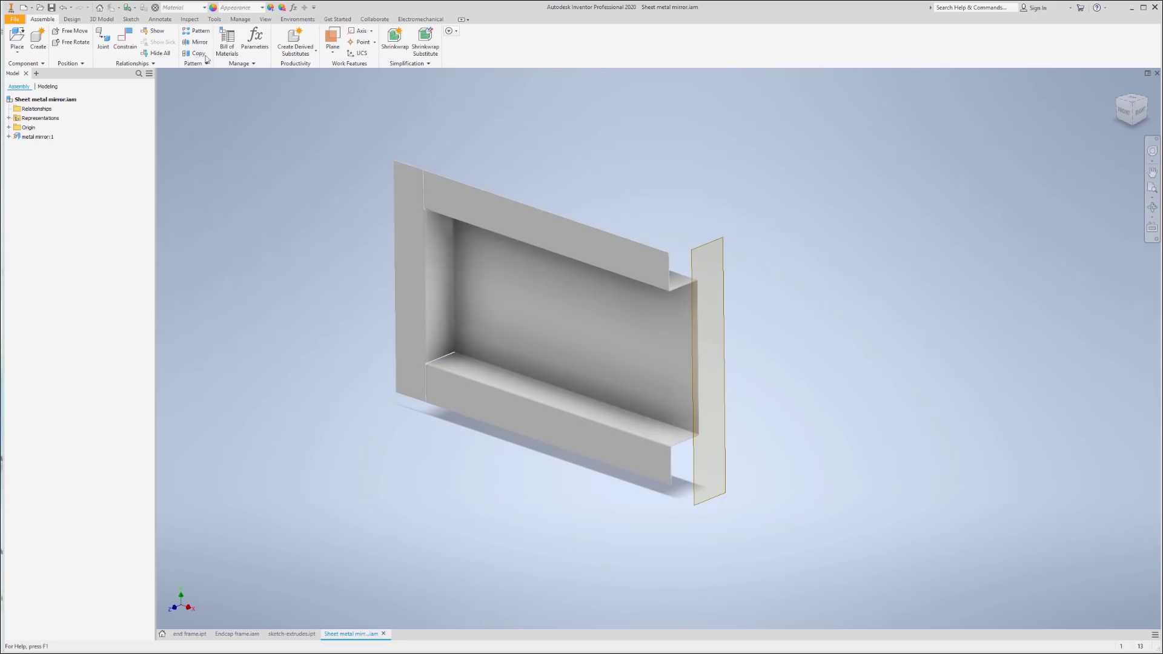
# Step: In Sheet metal mirror.iam, mirror the metal mirror part about the plane at its open end, inserting the copy in the assembly with suffix _MIR
pyautogui.click(198, 46)
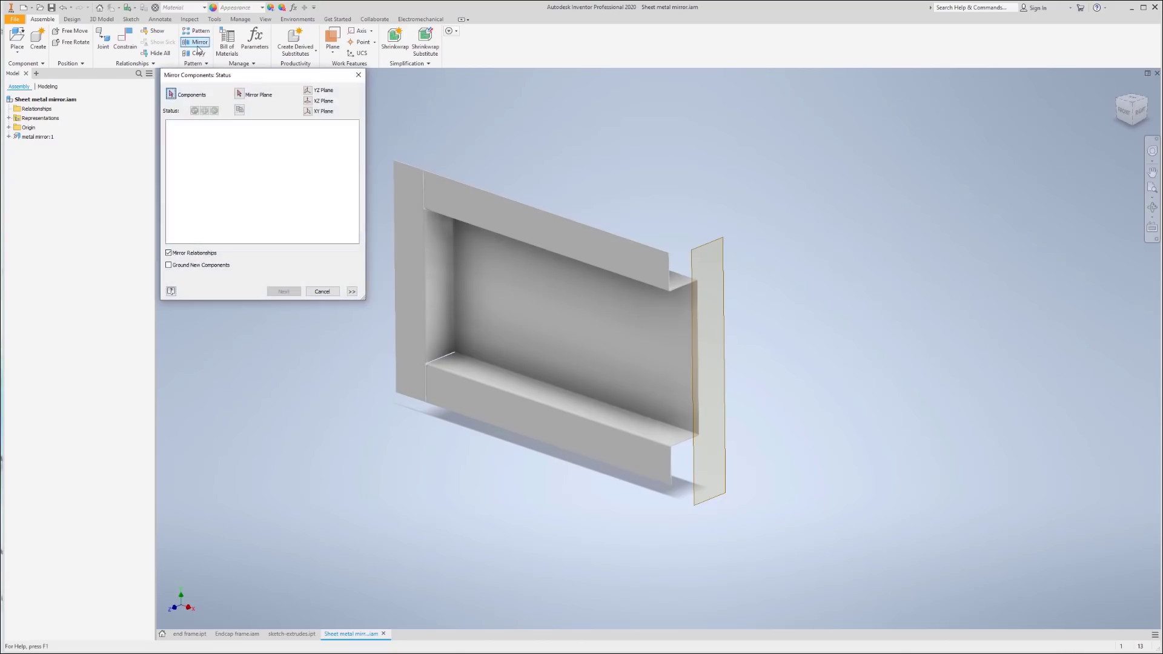
pyautogui.click(478, 194)
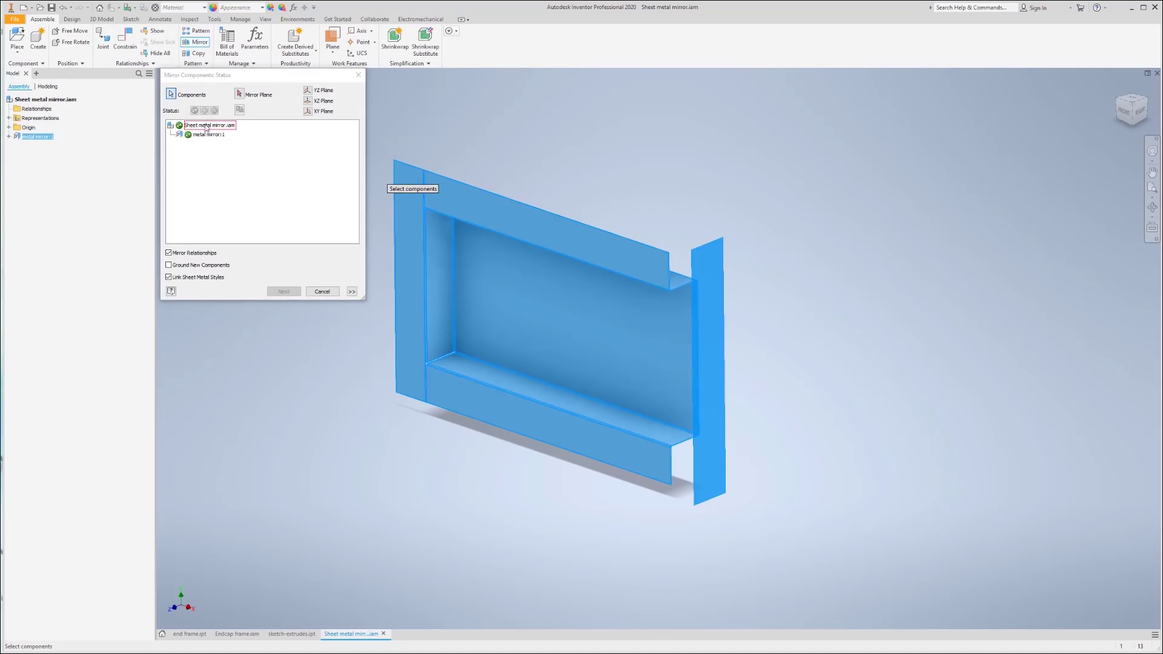
pyautogui.click(239, 95)
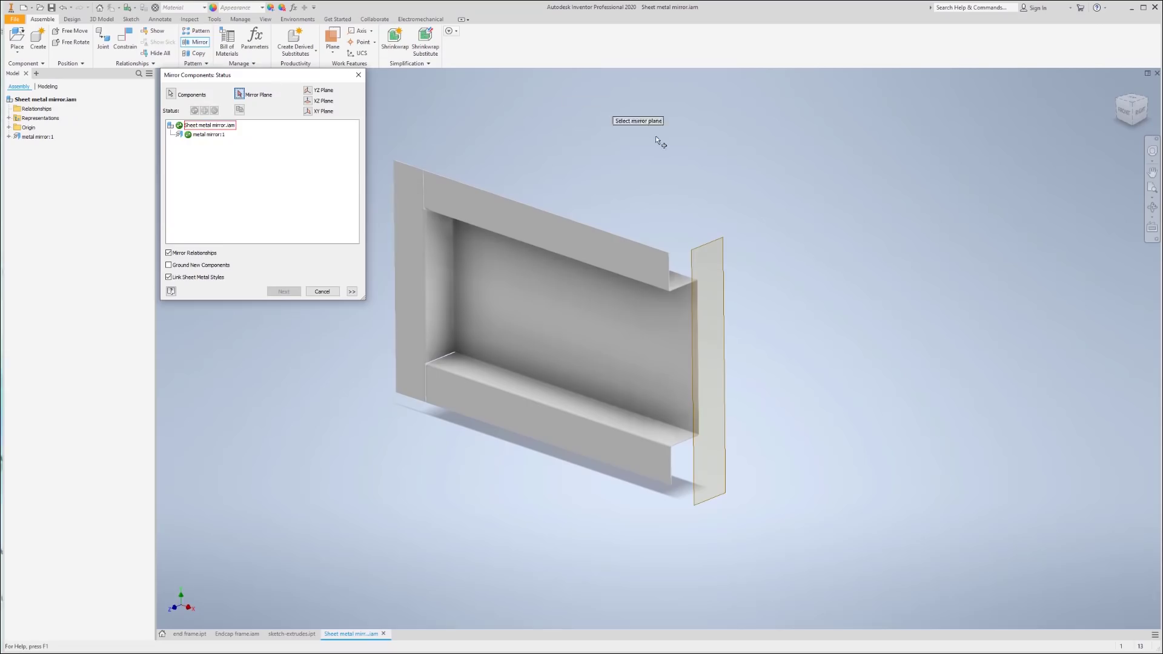
pyautogui.click(711, 242)
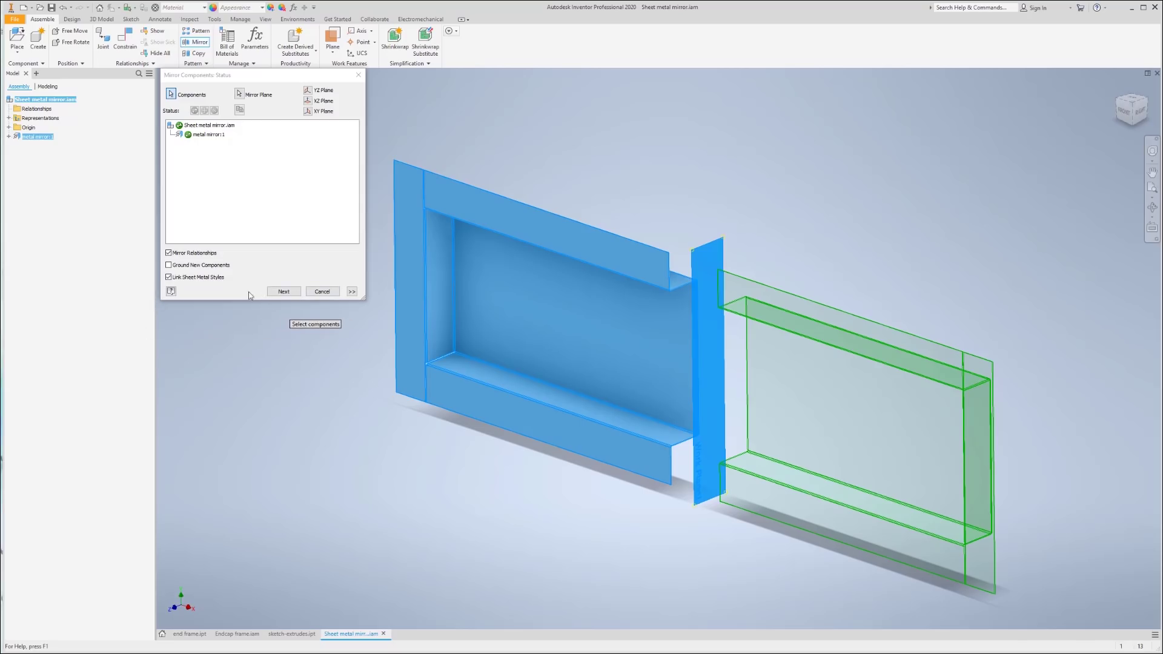
pyautogui.click(283, 292)
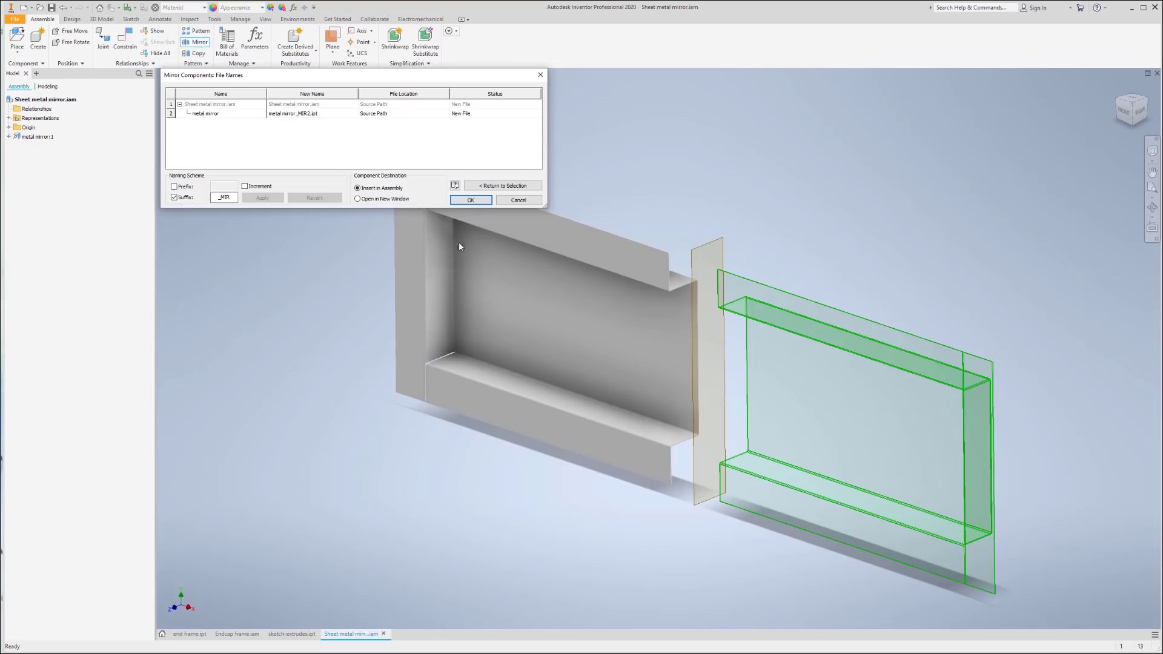
pyautogui.click(471, 200)
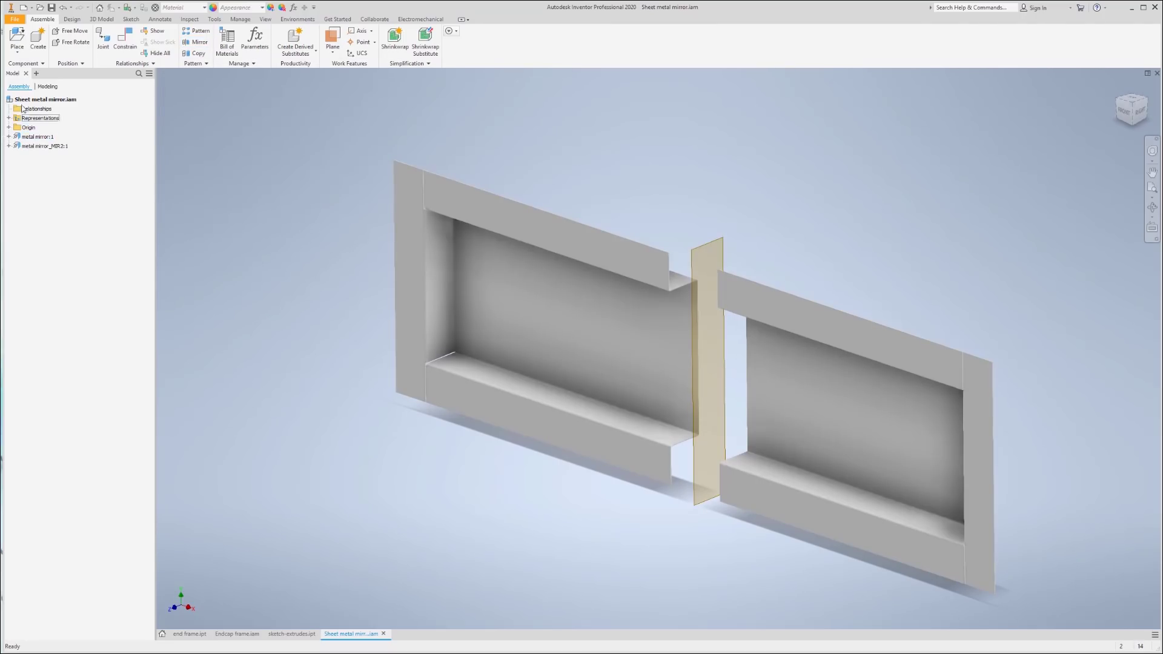
# Step: Save Sheet metal mirror.iam and all its dependent files, including the new mirrored part
pyautogui.click(16, 20)
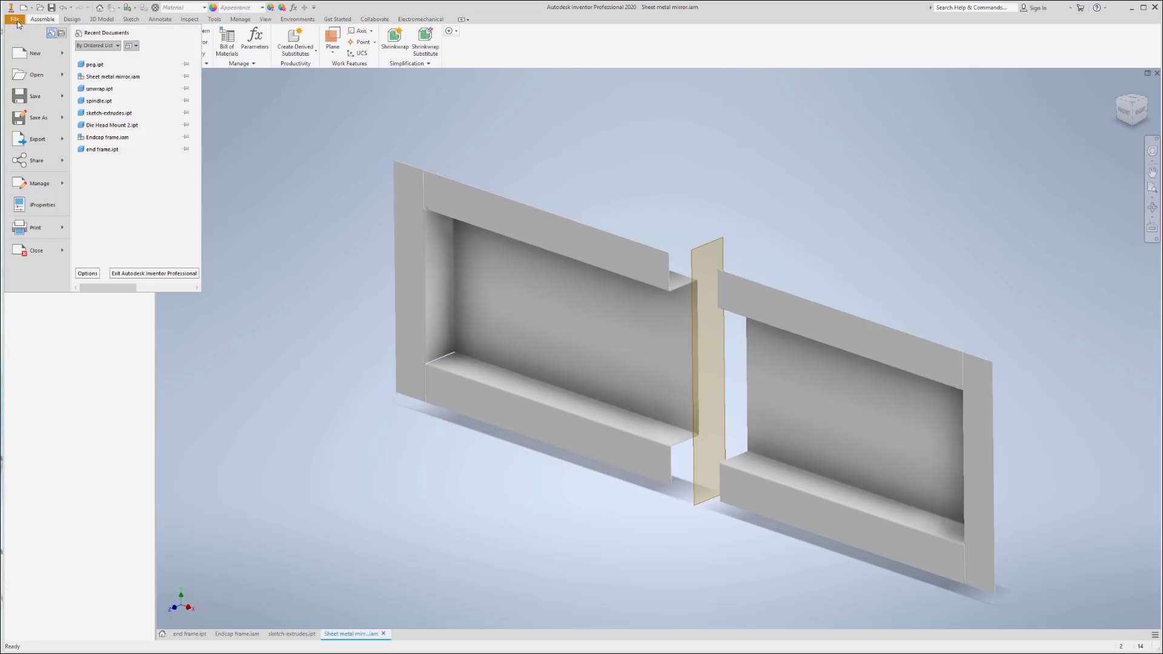
pyautogui.click(35, 96)
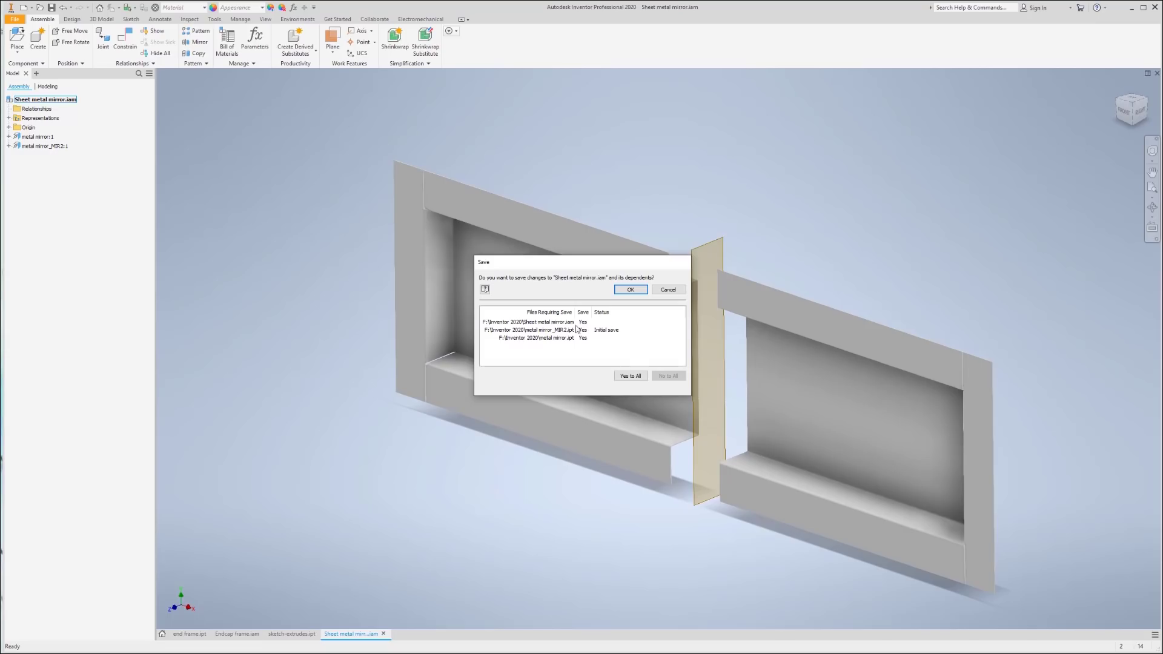
pyautogui.click(630, 376)
pyautogui.click(630, 290)
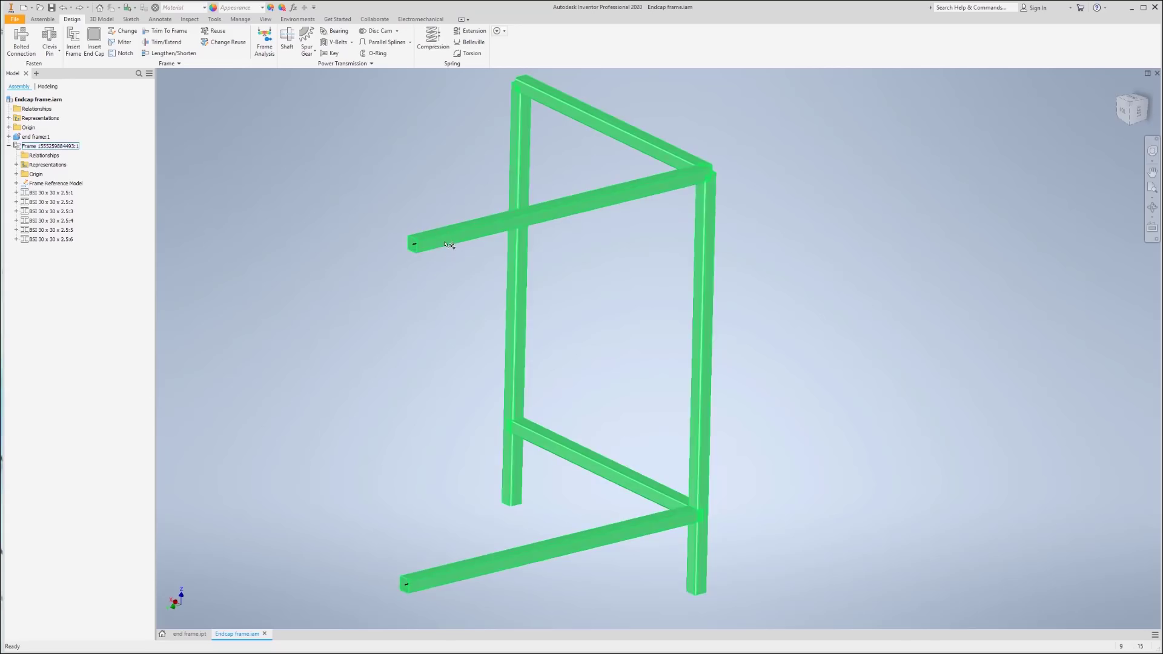
# Step: Review the Insert Frame settings in Endcap frame.iam and the skeleton sketches in end frame.ipt
pyautogui.click(73, 43)
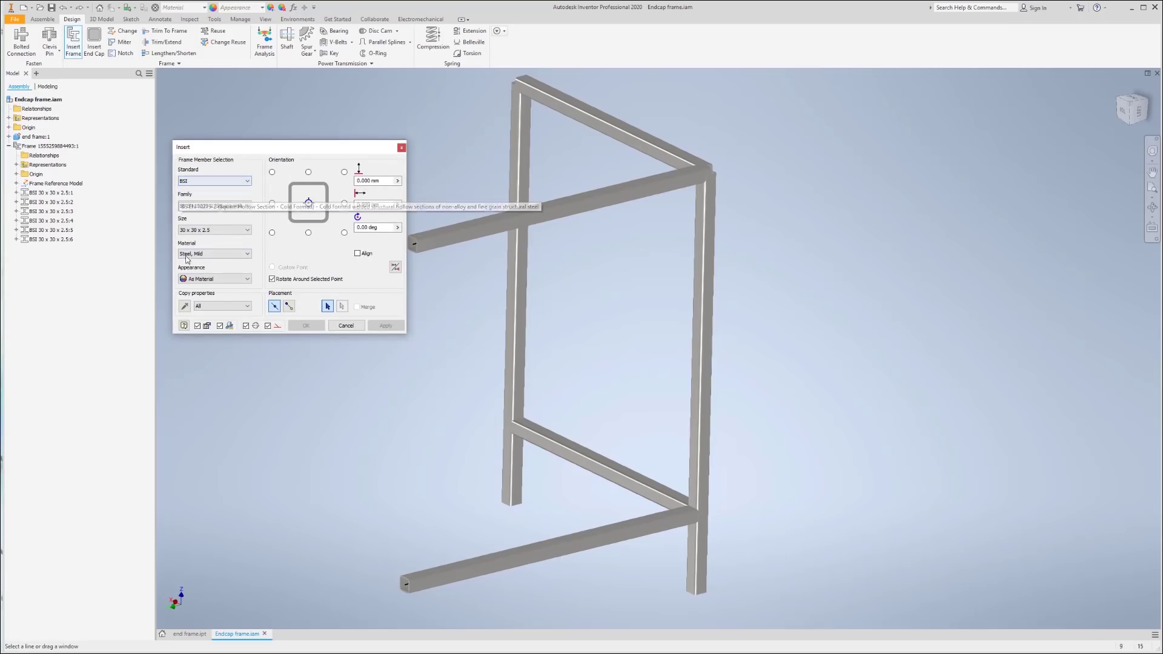
pyautogui.click(402, 148)
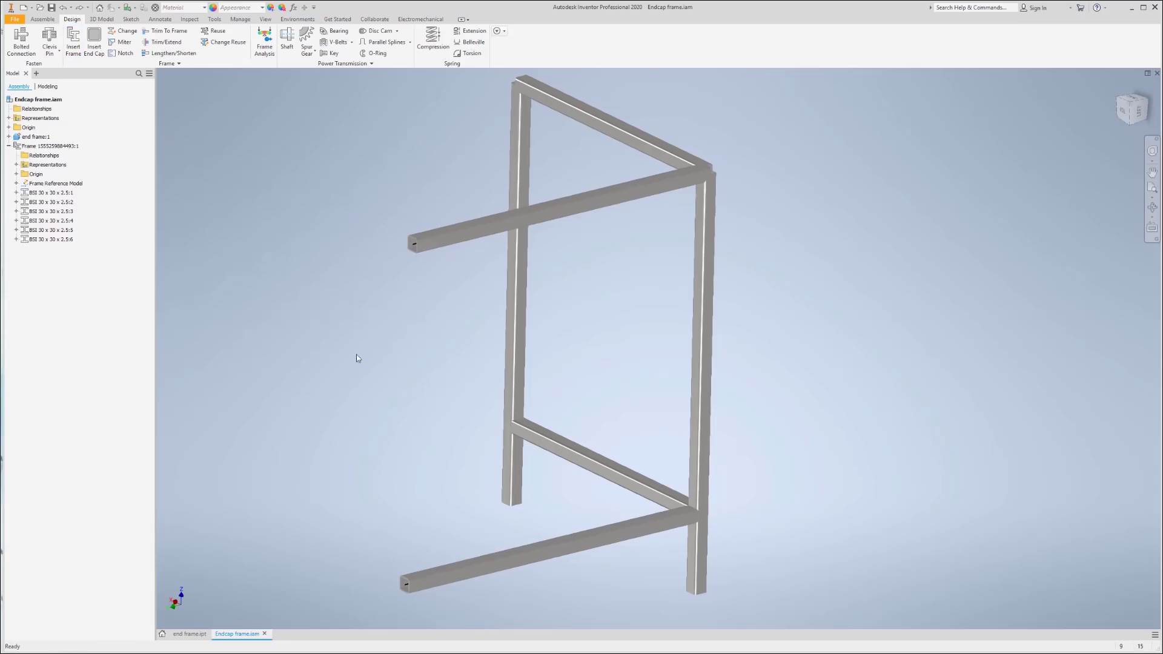
pyautogui.click(190, 634)
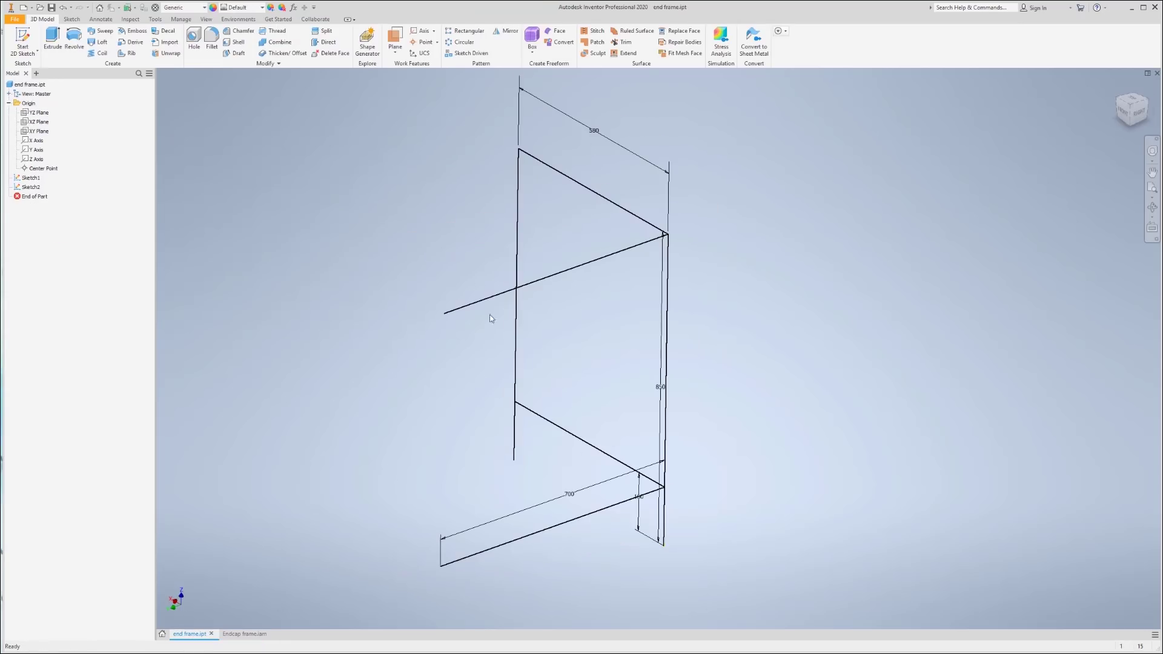
pyautogui.click(242, 634)
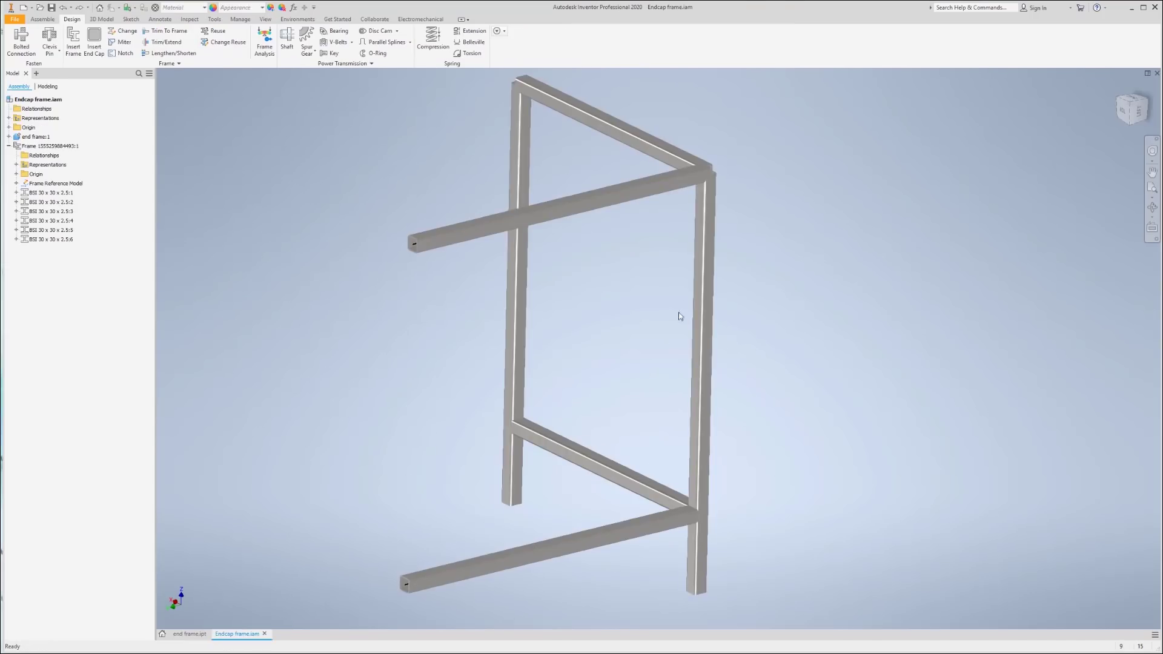
# Step: Miter the three frame members meeting at the upper corner: the top cross member, the corner post and the top arm
pyautogui.keyDown('shift'); pyautogui.moveTo(758, 298); pyautogui.dragTo(761, 288, button='middle'); pyautogui.keyUp('shift')
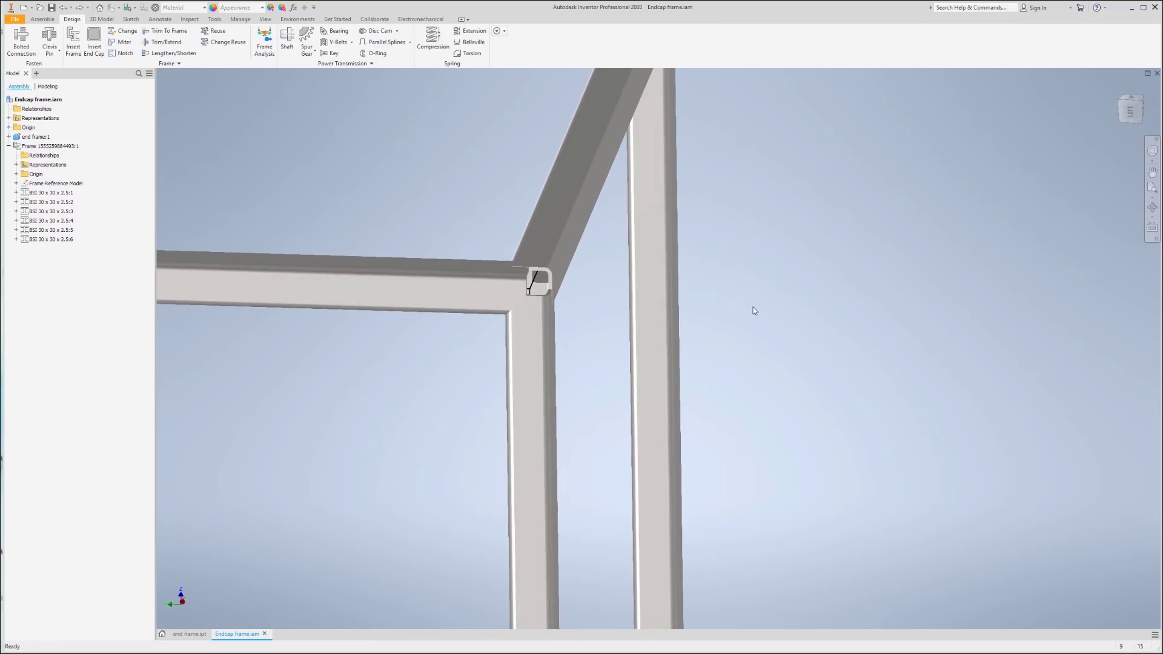
pyautogui.click(514, 315)
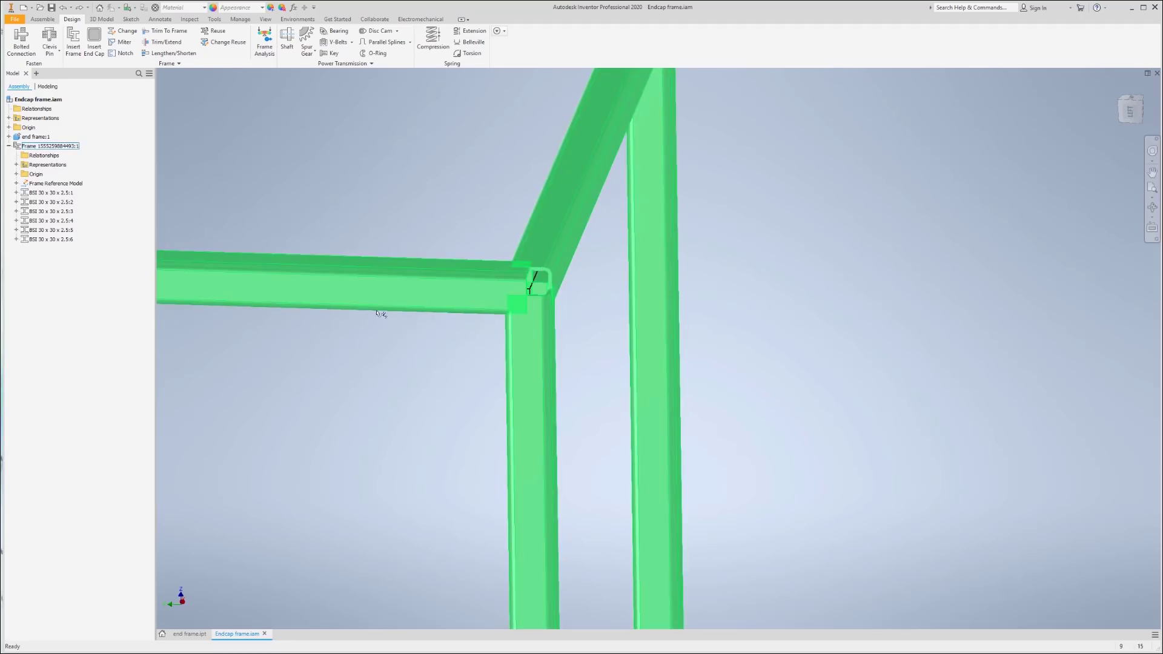
pyautogui.click(413, 317)
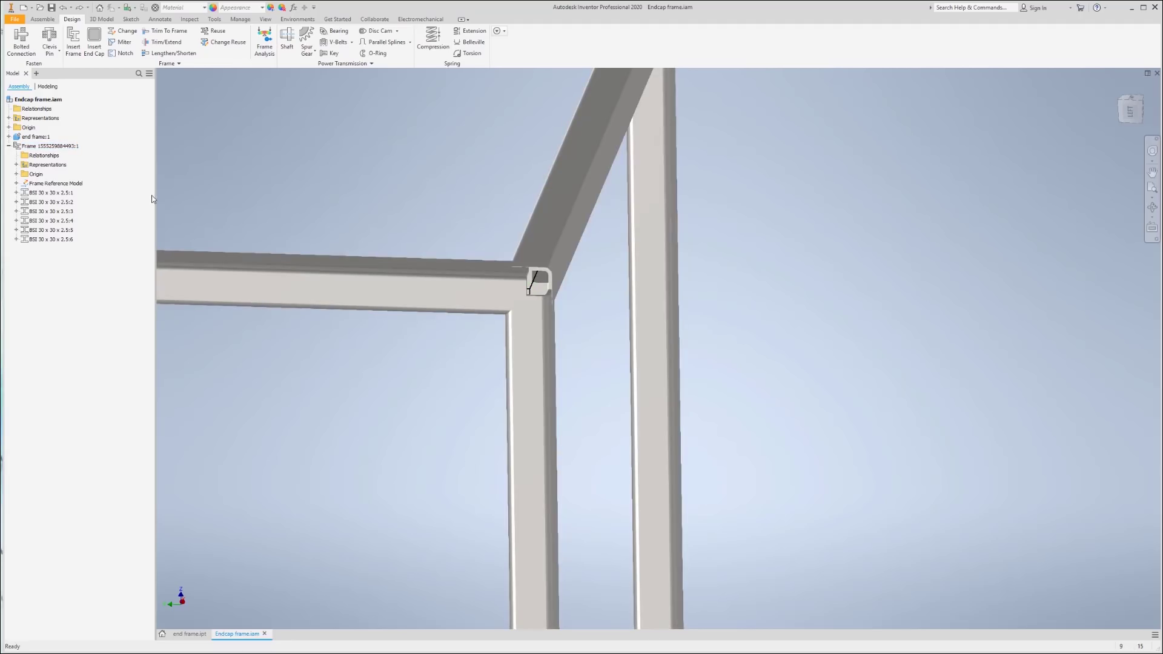
pyautogui.click(124, 42)
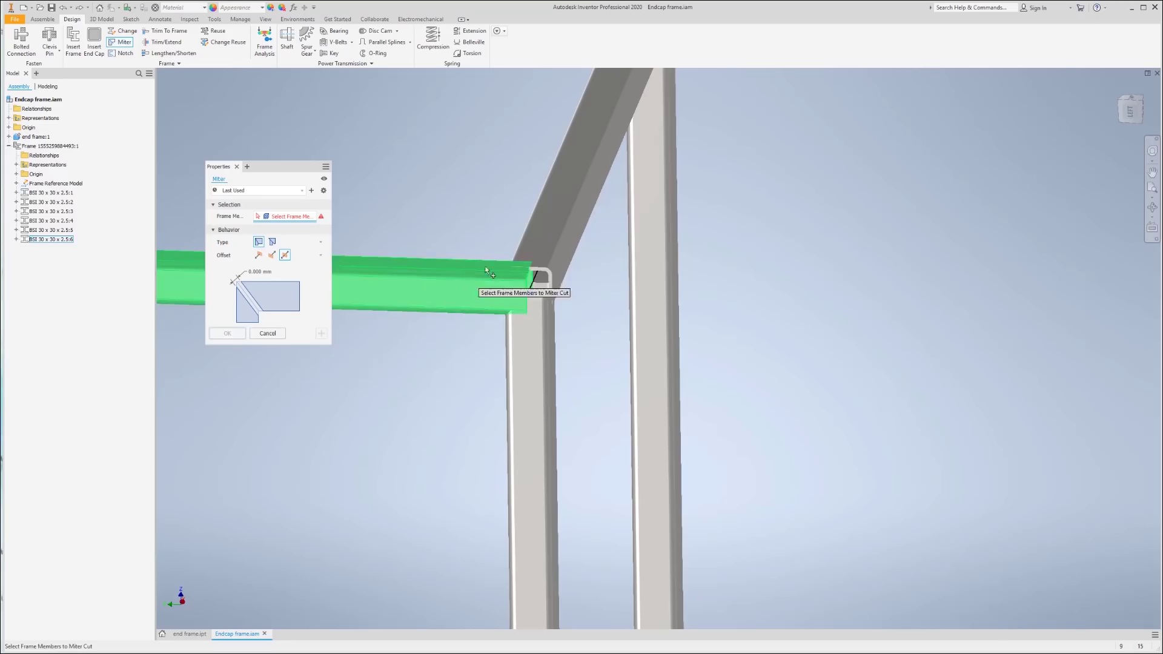
pyautogui.click(517, 253)
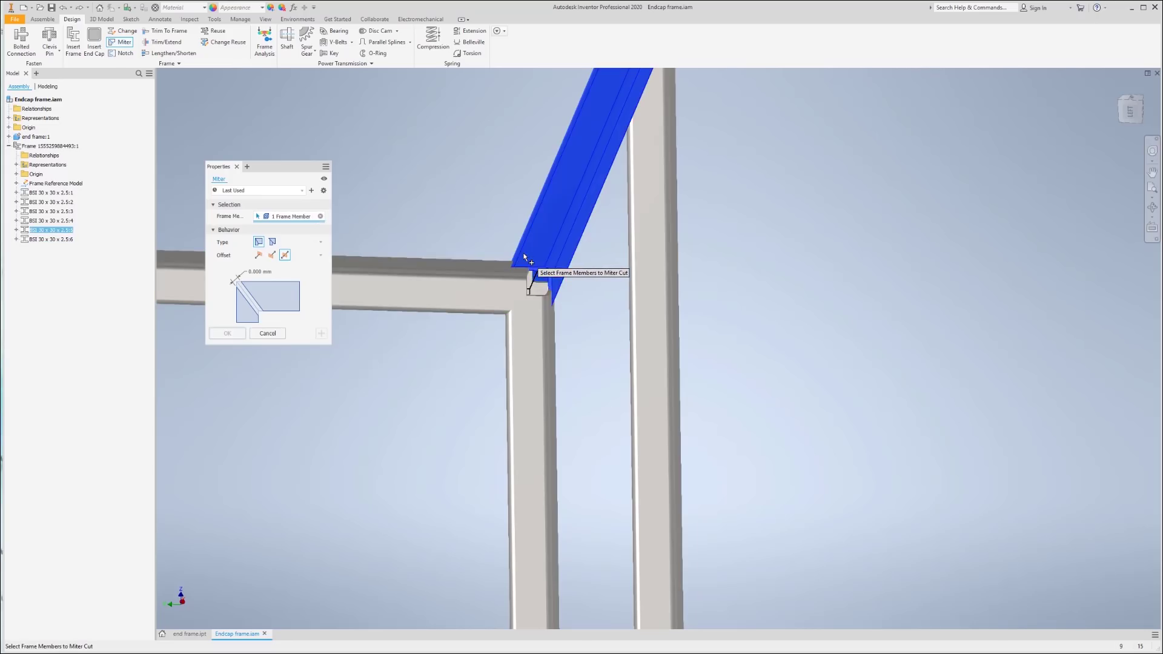
pyautogui.click(530, 334)
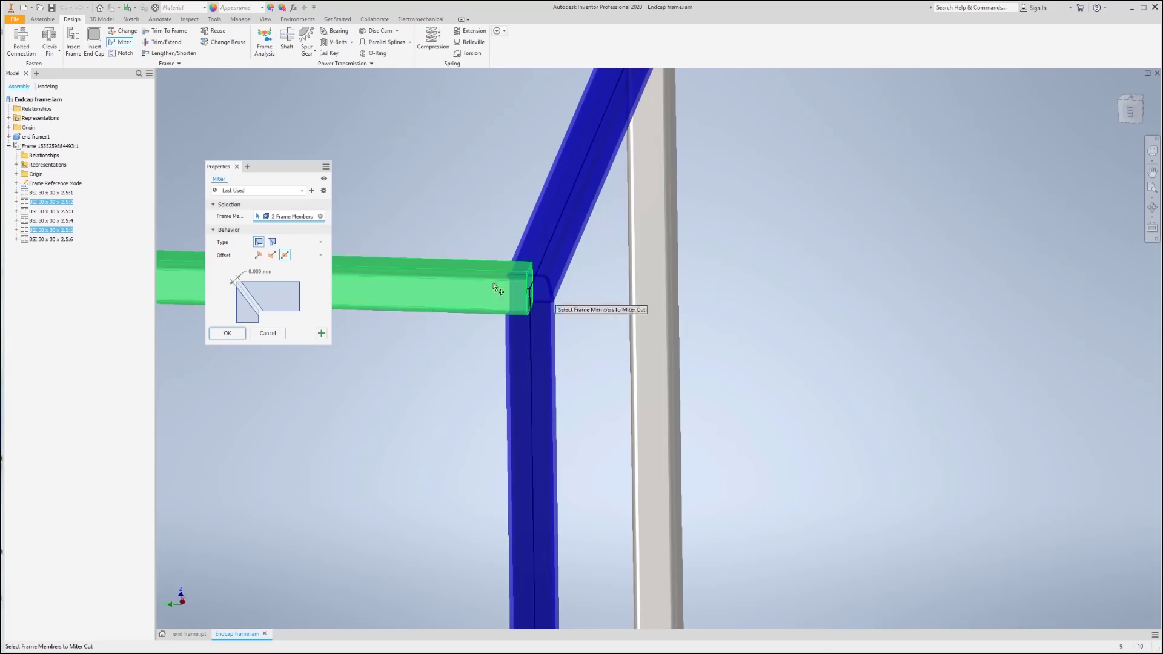
pyautogui.click(453, 285)
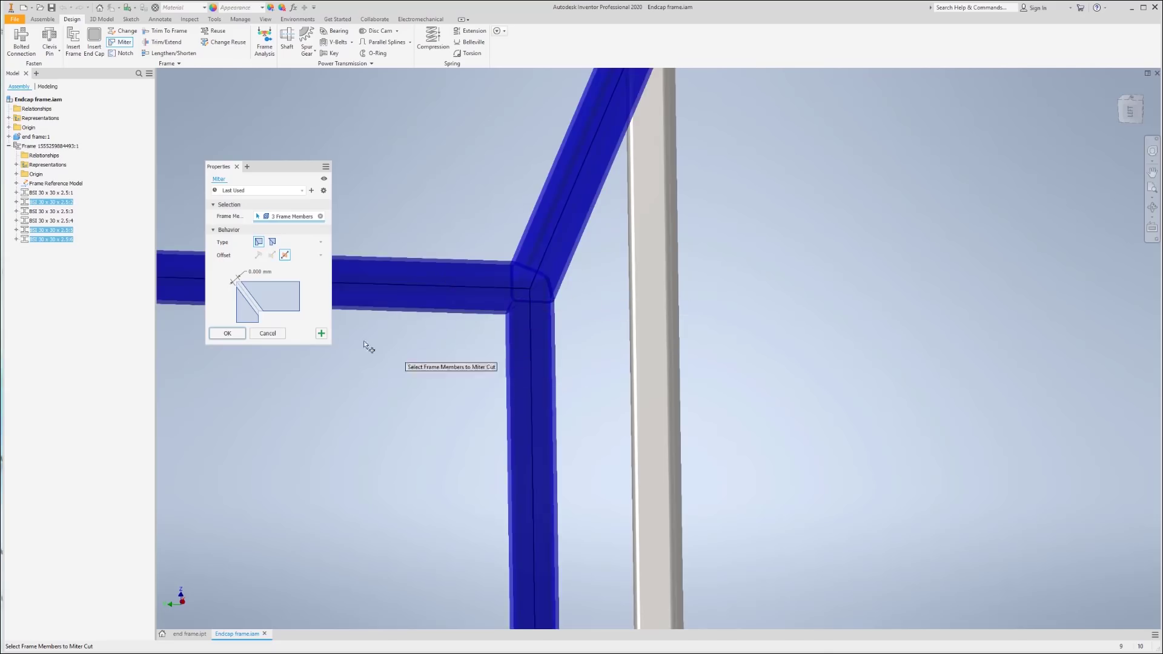
pyautogui.click(223, 334)
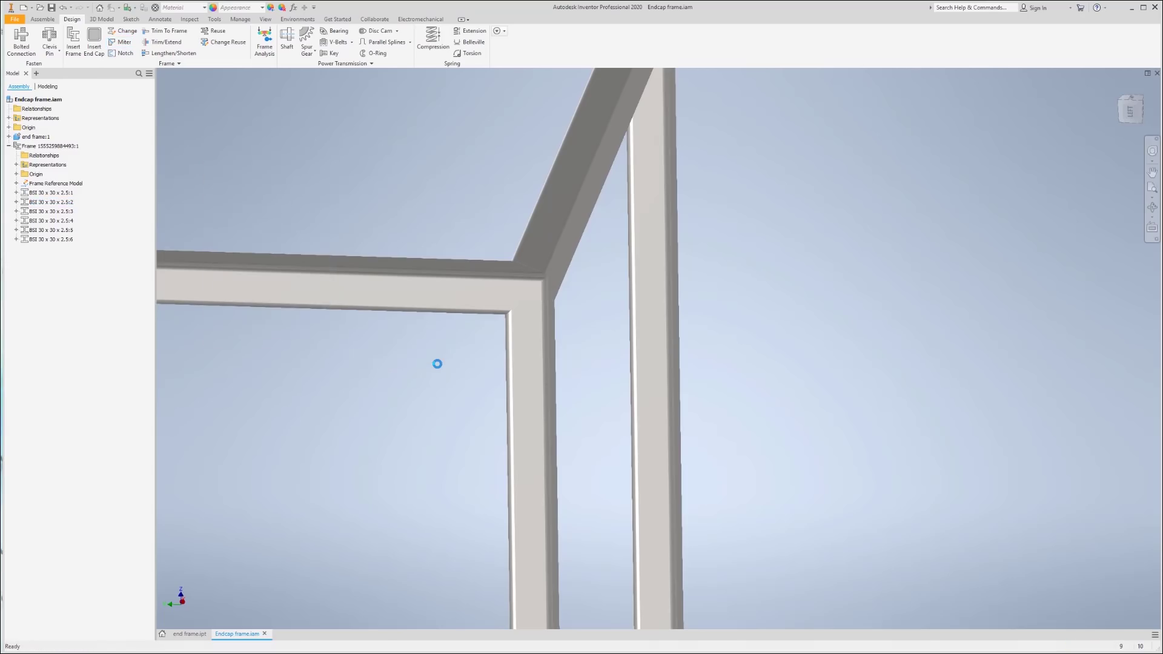
# Step: Miter the other upper frame corner, where the top cross member meets the second vertical post
pyautogui.keyDown('shift'); pyautogui.moveTo(522, 337); pyautogui.dragTo(484, 242, button='middle'); pyautogui.keyUp('shift')
pyautogui.scroll(5, 528, 349)
pyautogui.scroll(-5, 545, 339)
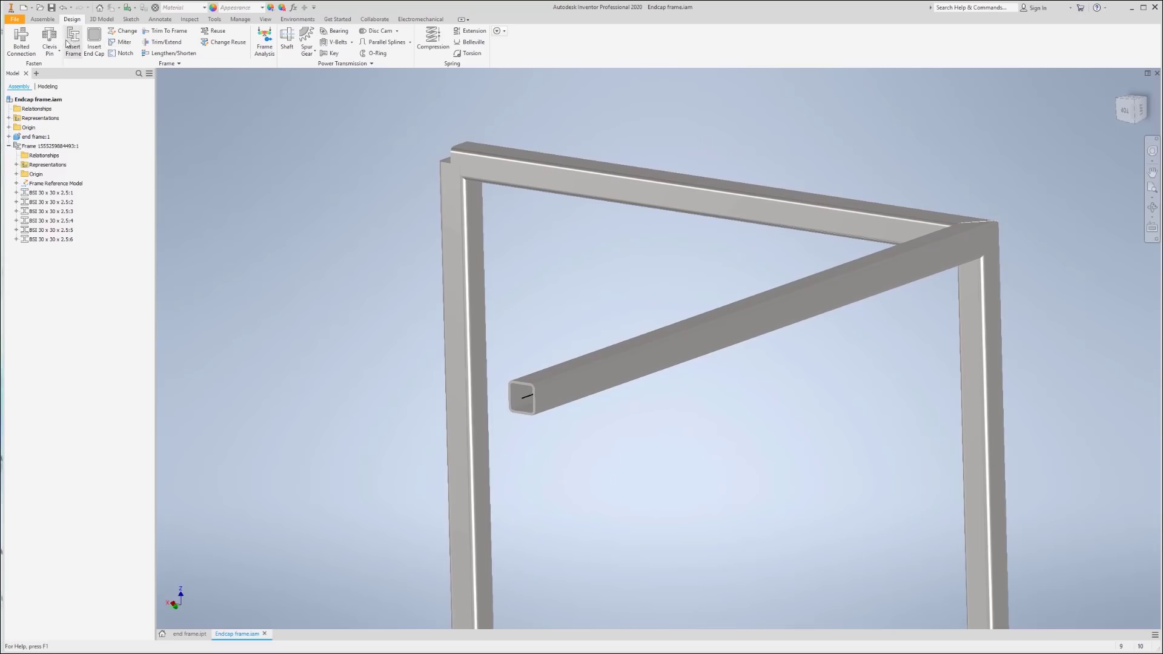
pyautogui.click(122, 42)
pyautogui.click(497, 173)
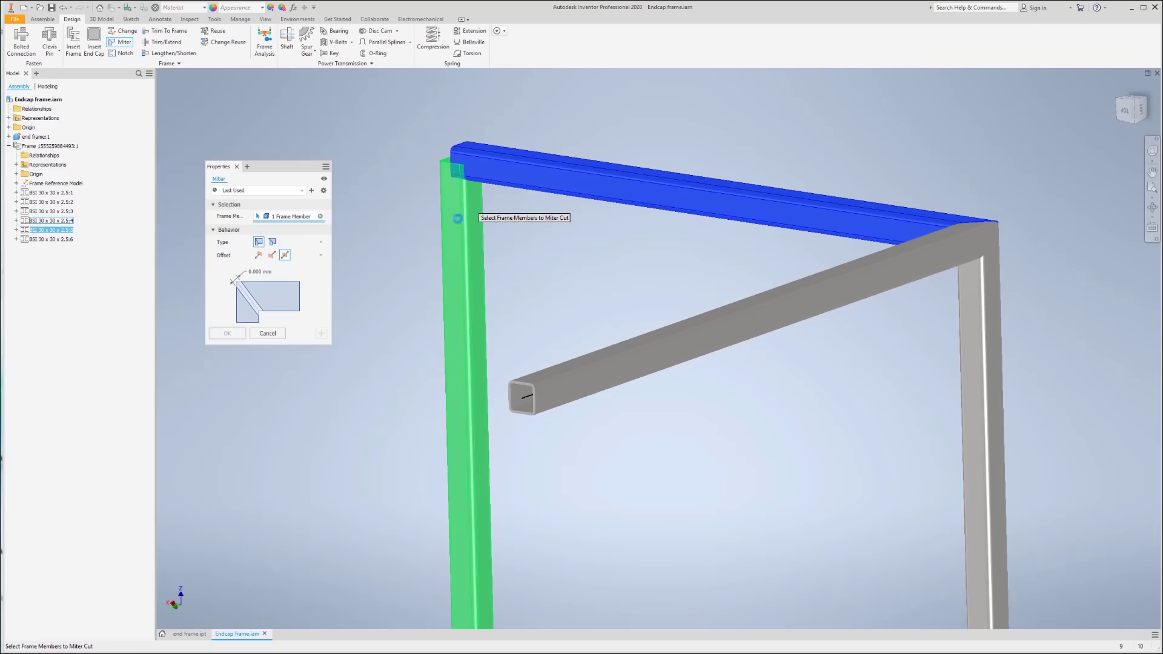
pyautogui.click(227, 333)
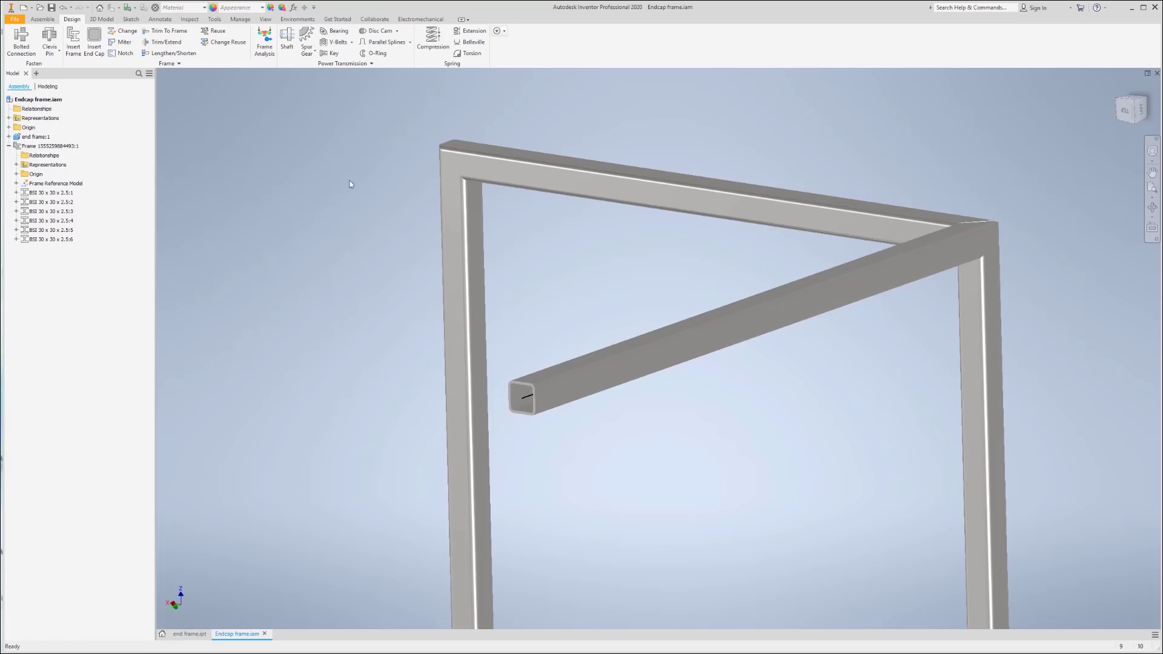
# Step: Start an end cap on the open end face of the top arm, comparing outside placement and keeping inset placement
pyautogui.moveTo(543, 429); pyautogui.dragTo(499, 385, button='middle')
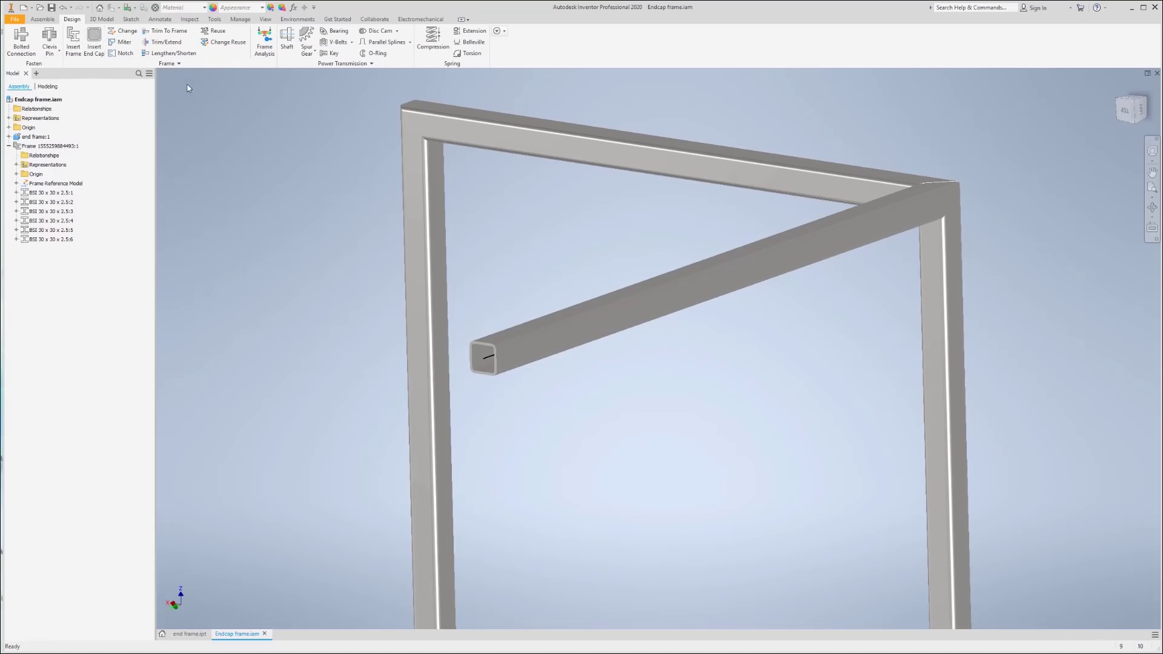
pyautogui.click(95, 41)
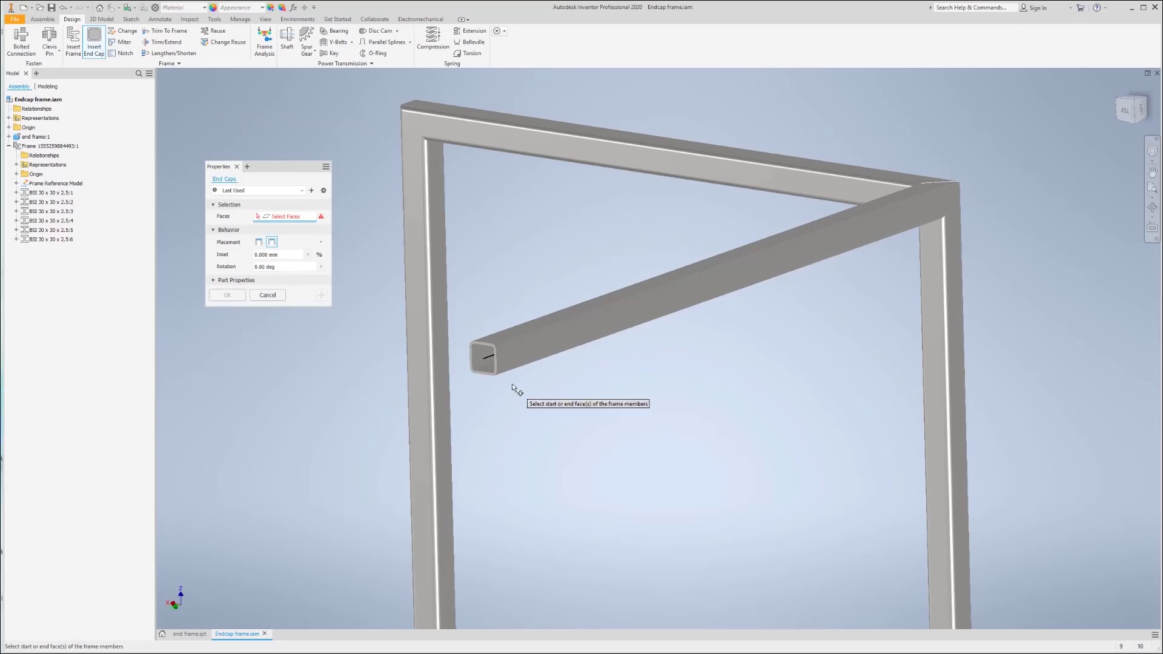
pyautogui.scroll(-5, 515, 385)
pyautogui.moveTo(512, 361); pyautogui.dragTo(597, 407, button='middle')
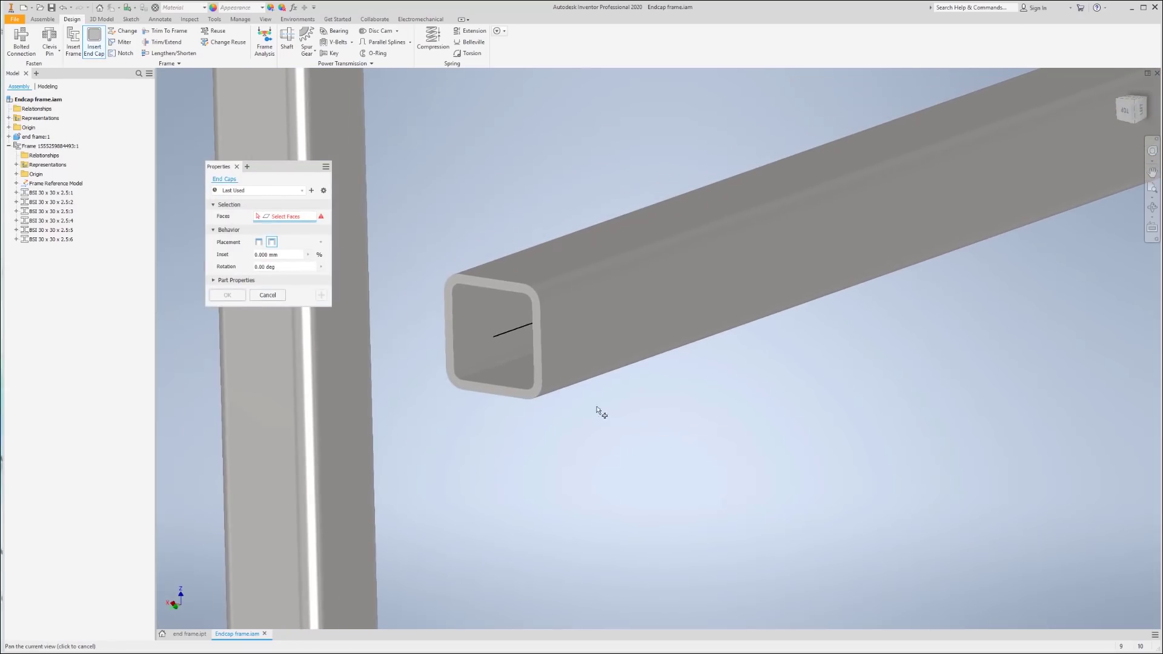
pyautogui.click(535, 391)
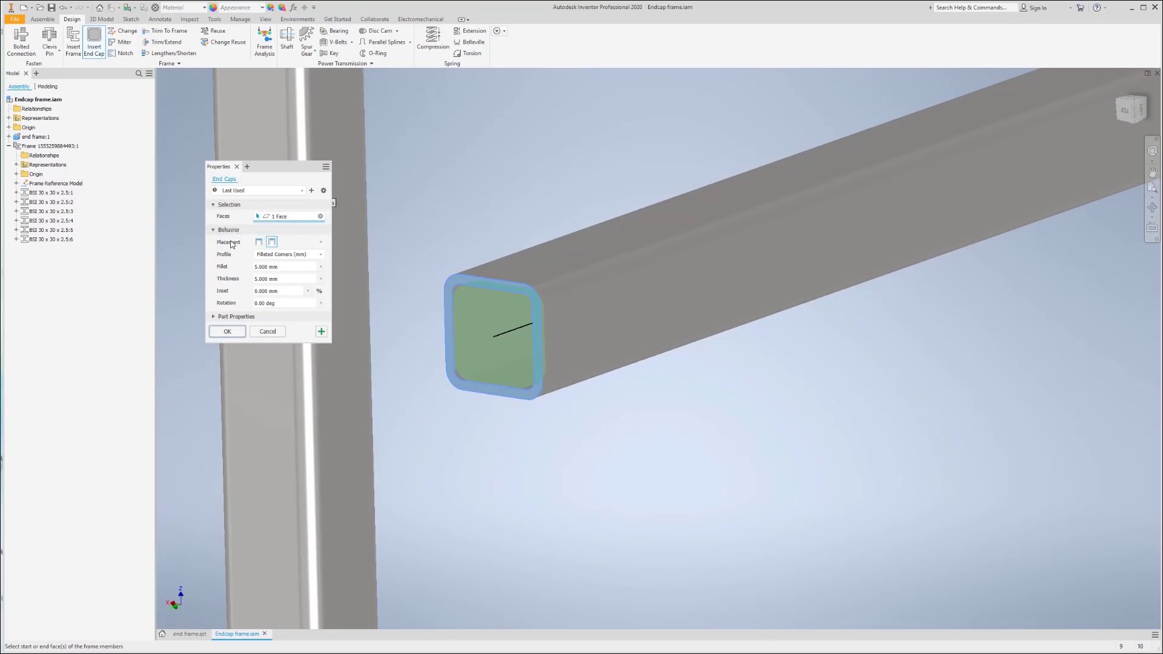
pyautogui.click(323, 242)
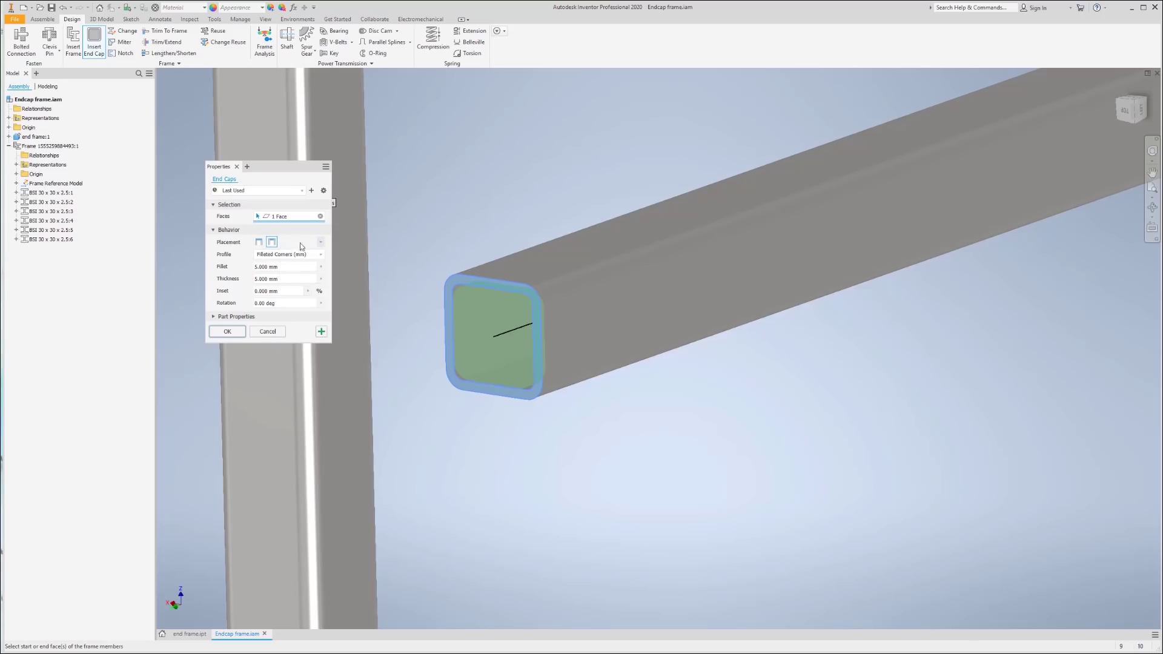
pyautogui.click(259, 242)
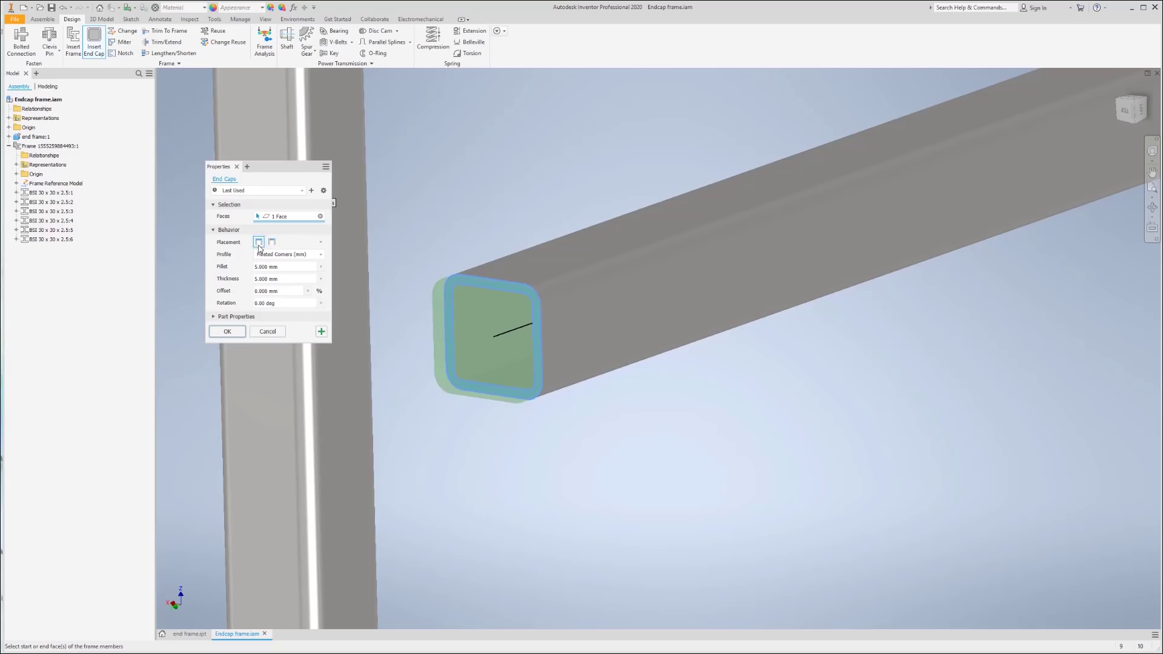
pyautogui.click(272, 242)
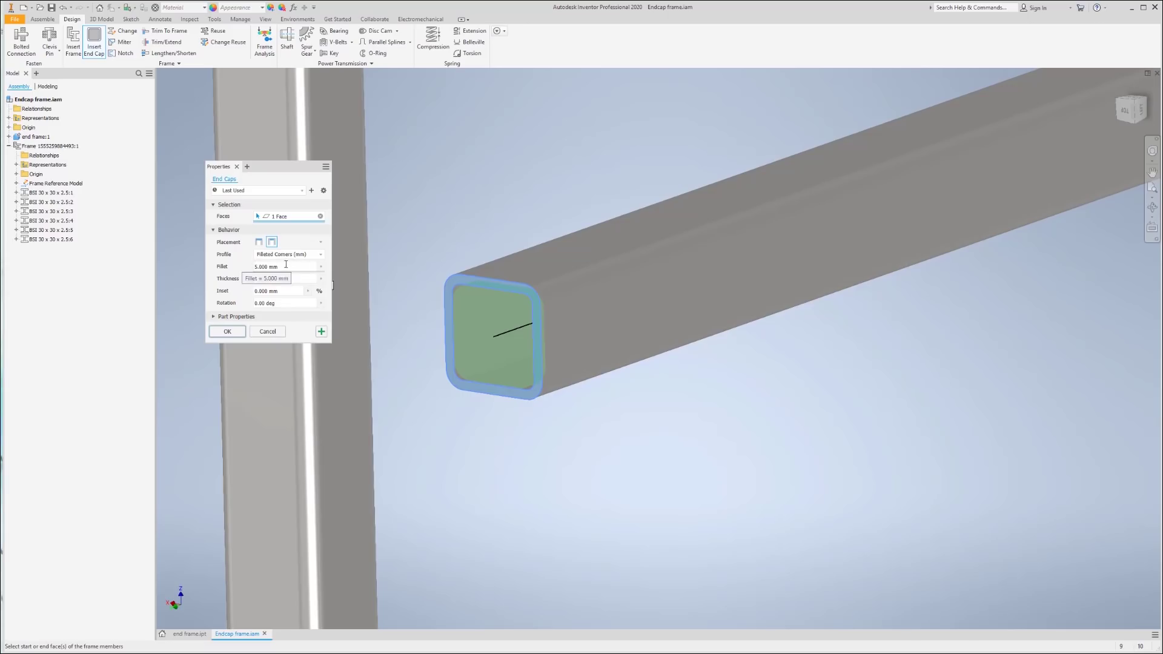
# Step: Give the end cap the Chamfered Corners (mm) profile with 5 mm chamfer and thickness, and insert it with the proposed file name
pyautogui.click(321, 255)
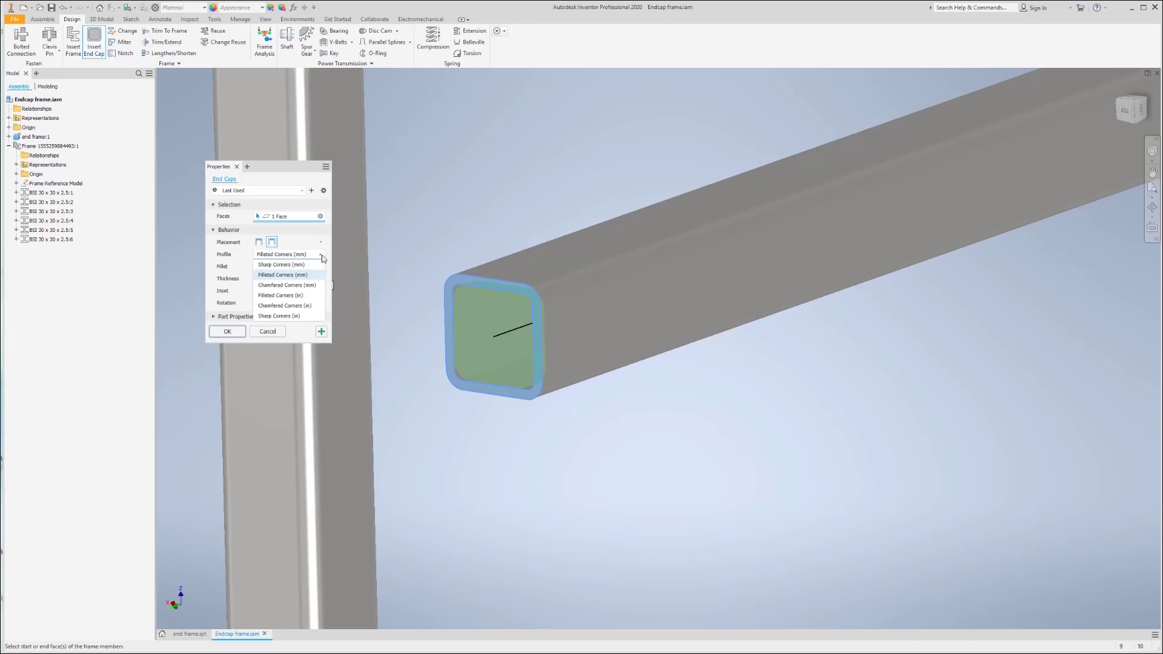
pyautogui.click(294, 286)
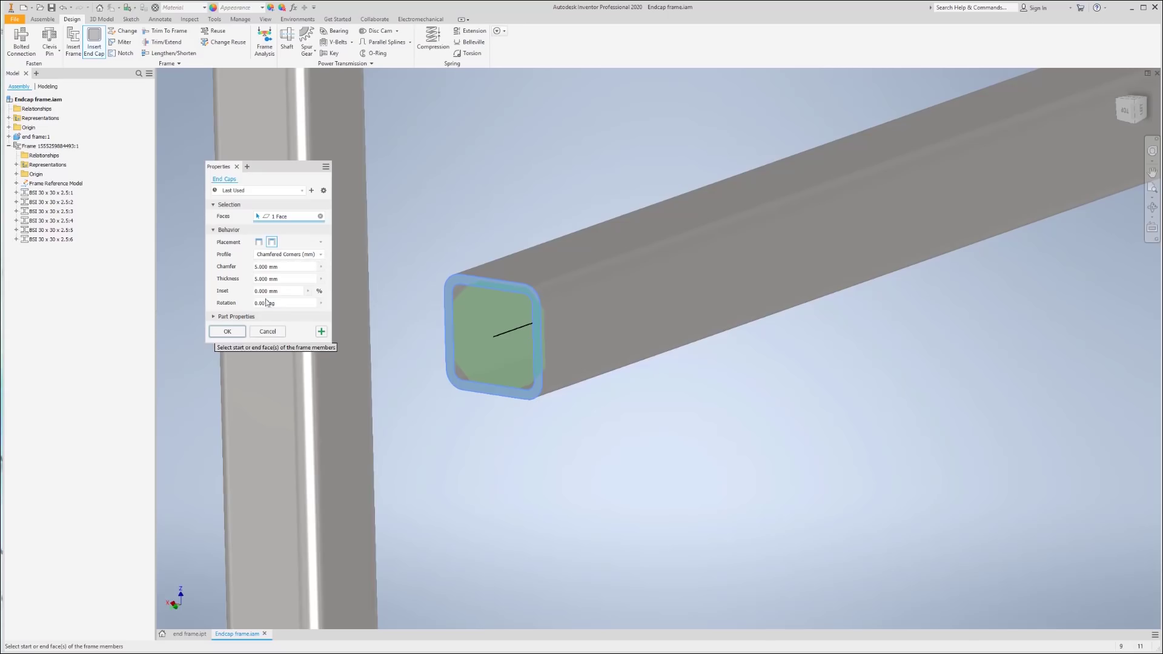
pyautogui.click(227, 332)
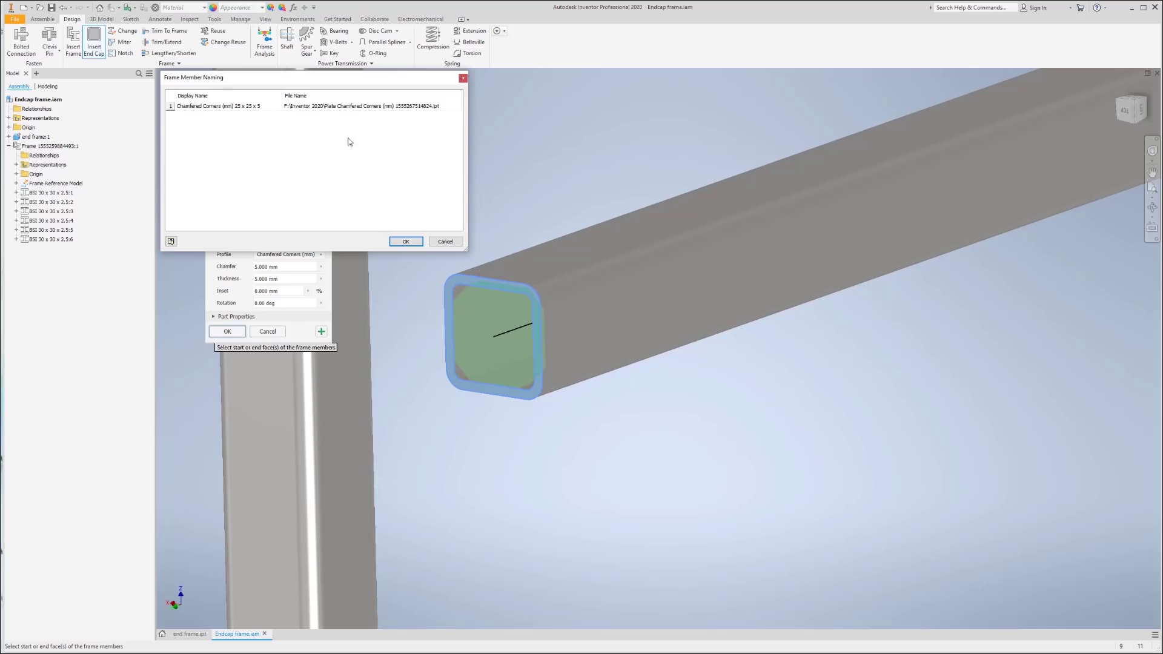
pyautogui.click(406, 241)
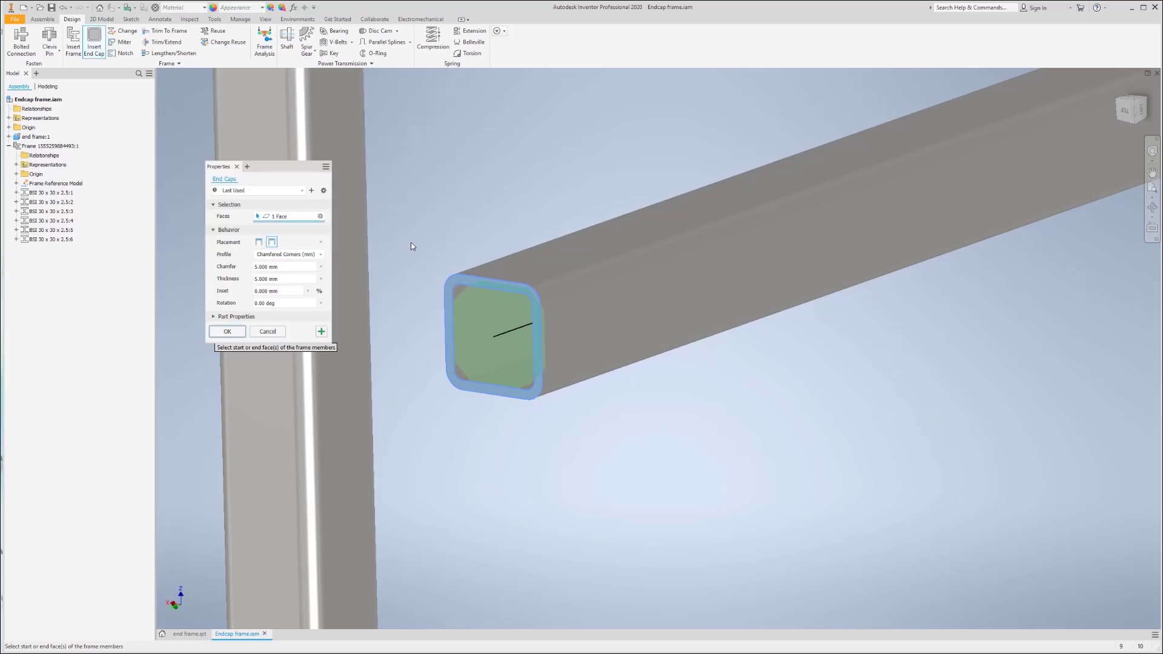
# Step: Insert a 5 mm thick Sharp Corners (mm) end cap outside the corner post's bottom end face, accepting the proposed file name
pyautogui.moveTo(537, 521); pyautogui.dragTo(549, 478, button='middle')
pyautogui.scroll(-3, 554, 485)
pyautogui.scroll(2, 552, 485)
pyautogui.scroll(6, 552, 484)
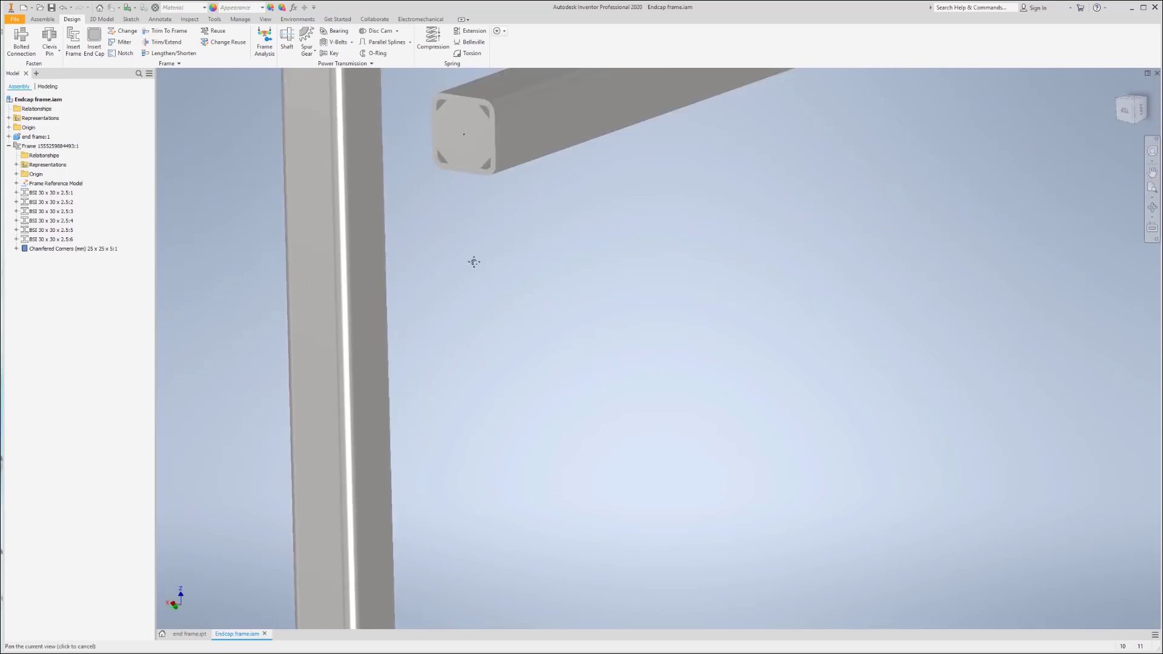
pyautogui.moveTo(574, 466); pyautogui.dragTo(527, 109, button='middle')
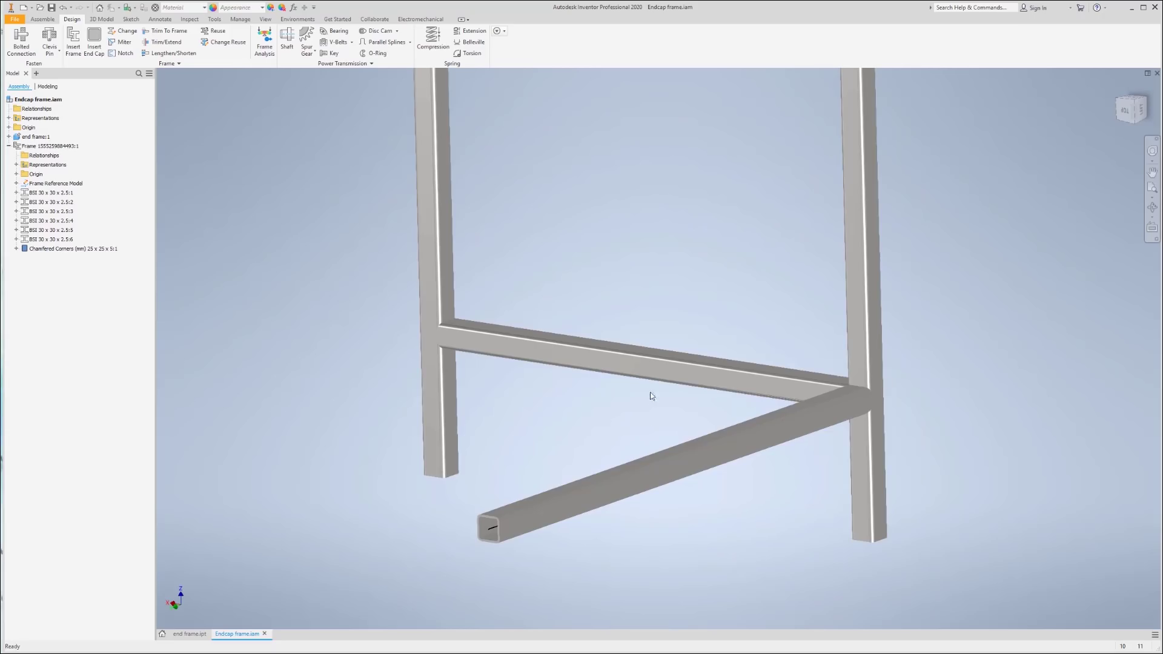
pyautogui.keyDown('shift'); pyautogui.moveTo(640, 385); pyautogui.dragTo(642, 383, button='middle'); pyautogui.keyUp('shift')
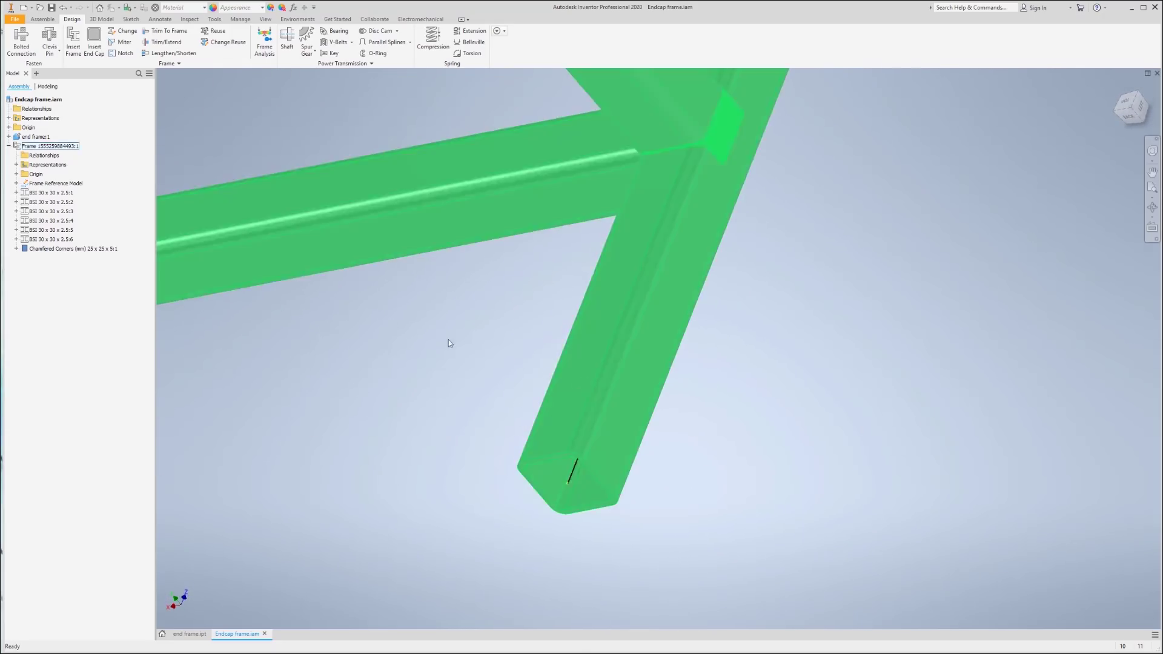
pyautogui.click(94, 38)
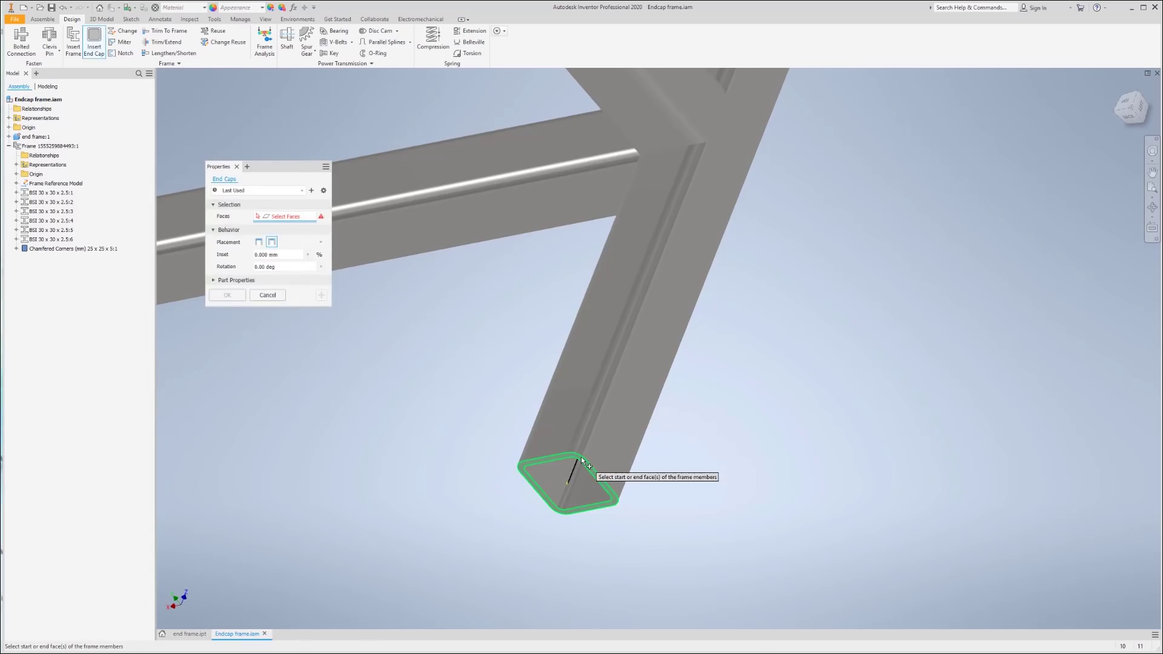
pyautogui.click(581, 456)
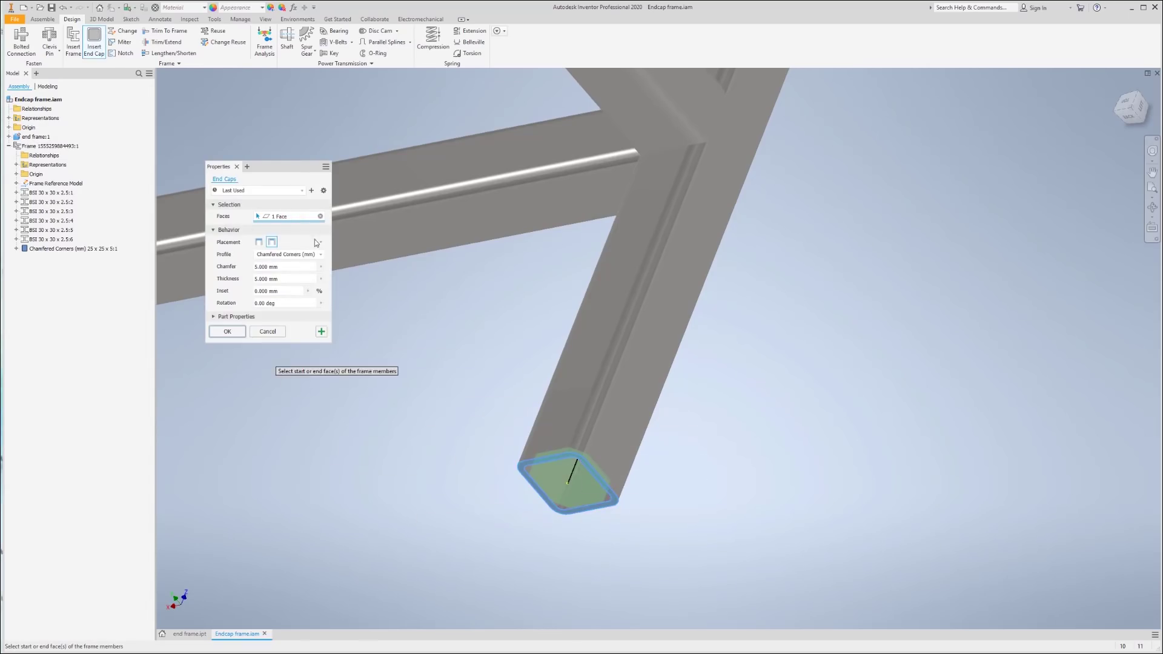
pyautogui.click(259, 242)
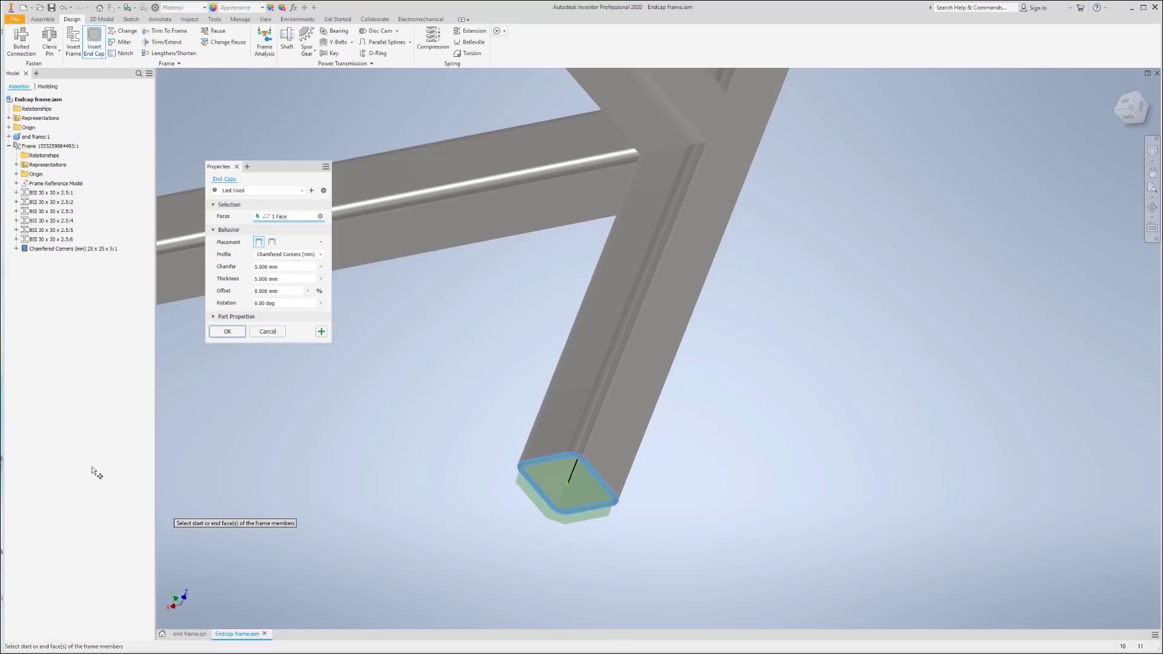
pyautogui.click(321, 255)
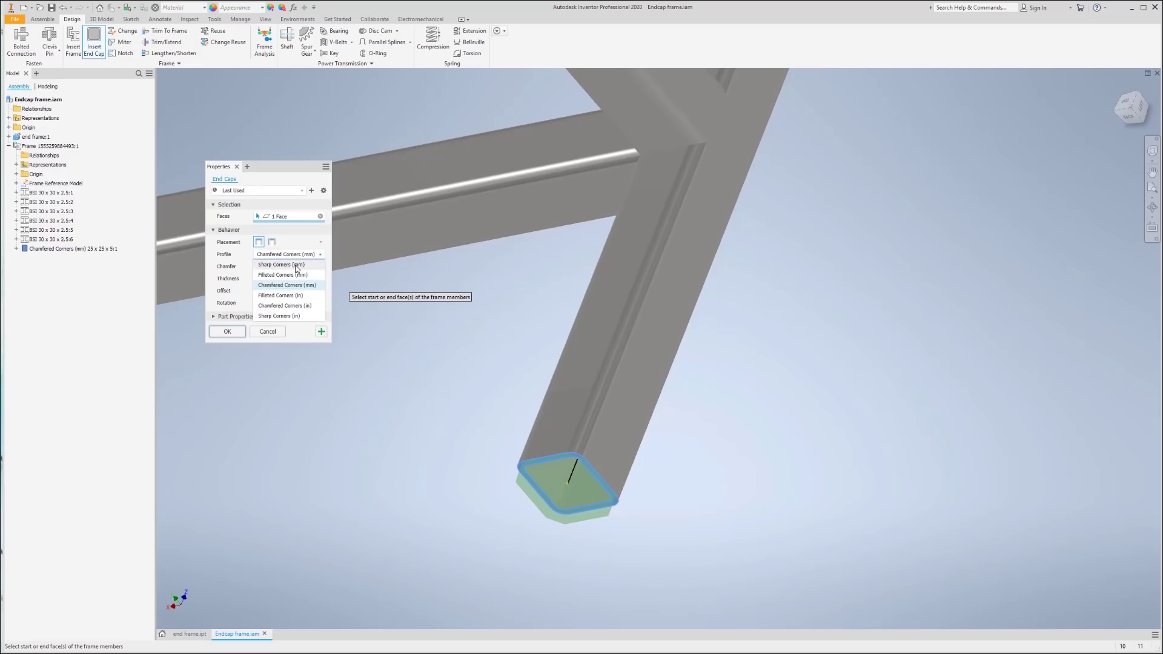
pyautogui.click(297, 265)
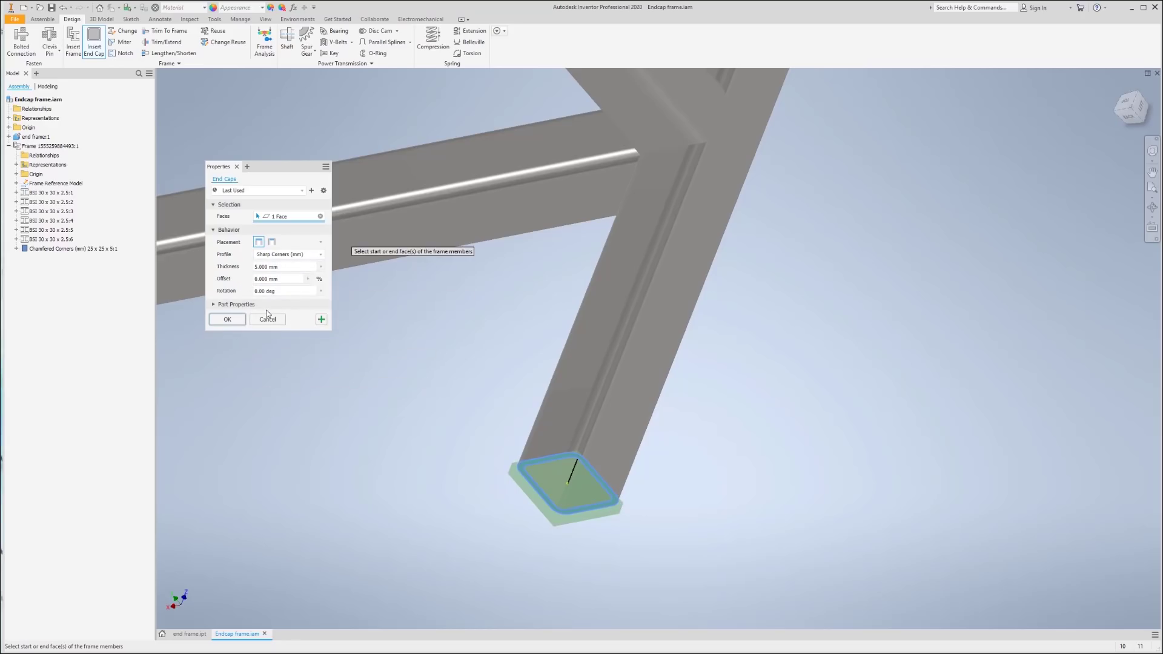
pyautogui.click(228, 320)
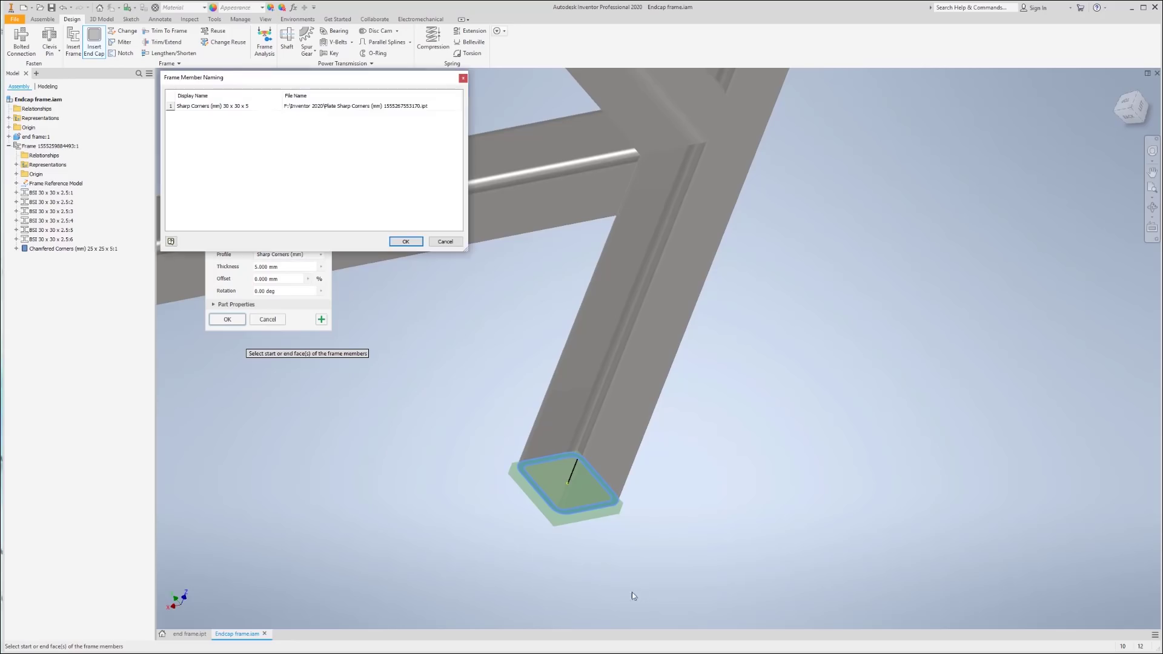
pyautogui.click(406, 242)
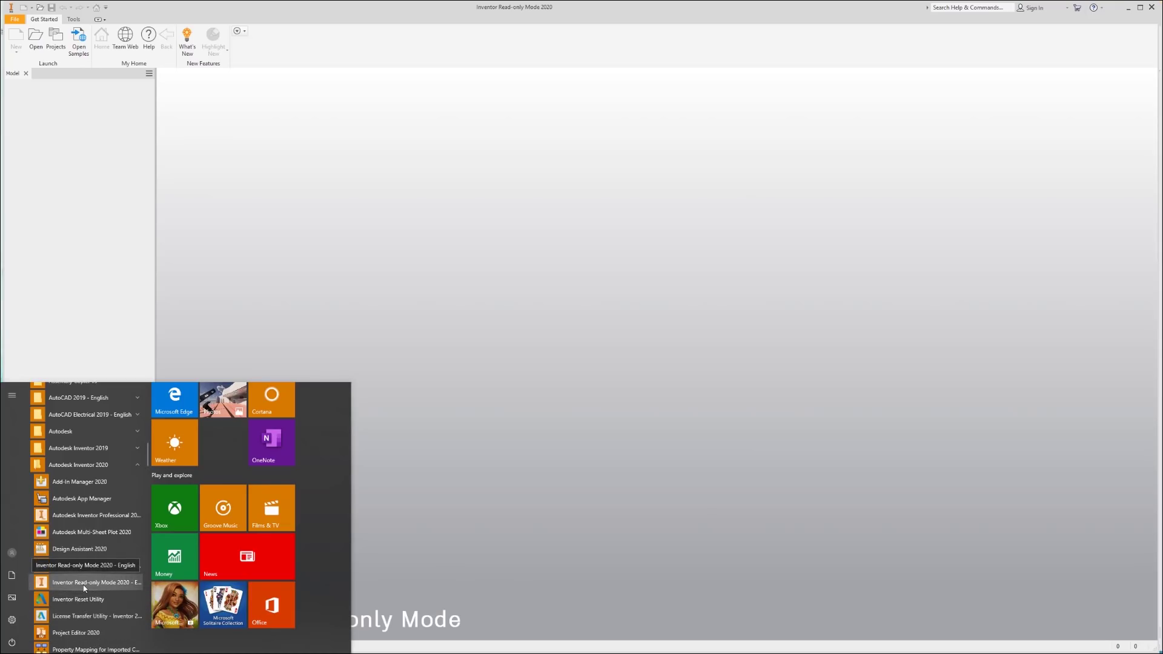
# Step: In Inventor Read-only Mode 2020, open the recent document Die Head Mount 2.ipt
pyautogui.click(501, 362)
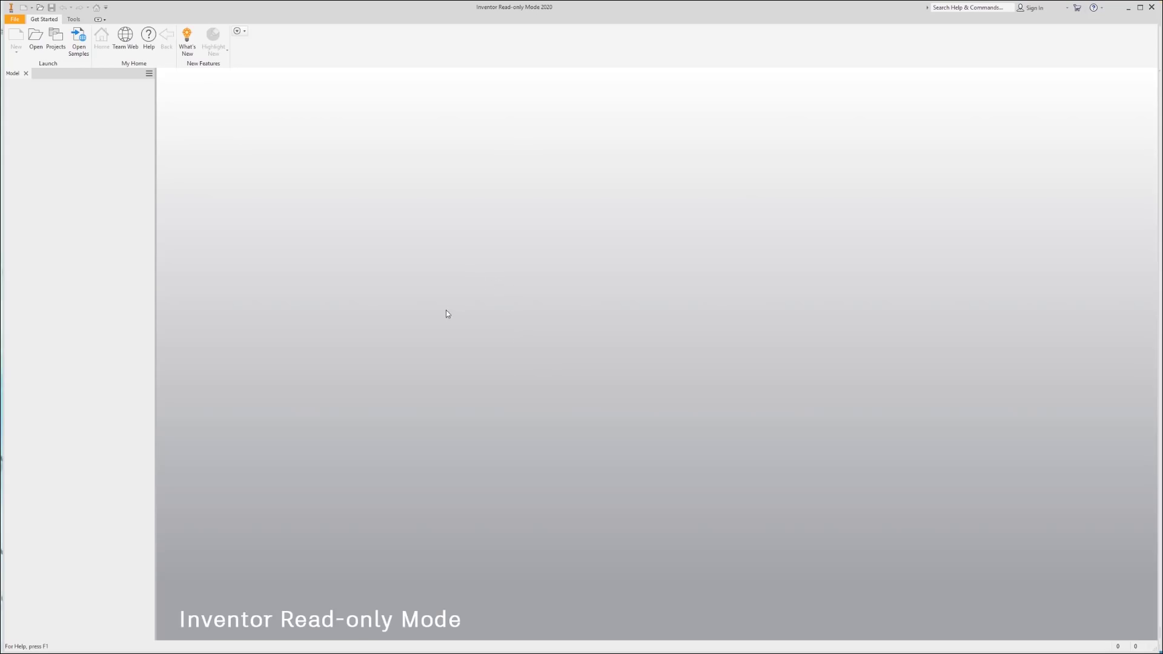
pyautogui.click(14, 19)
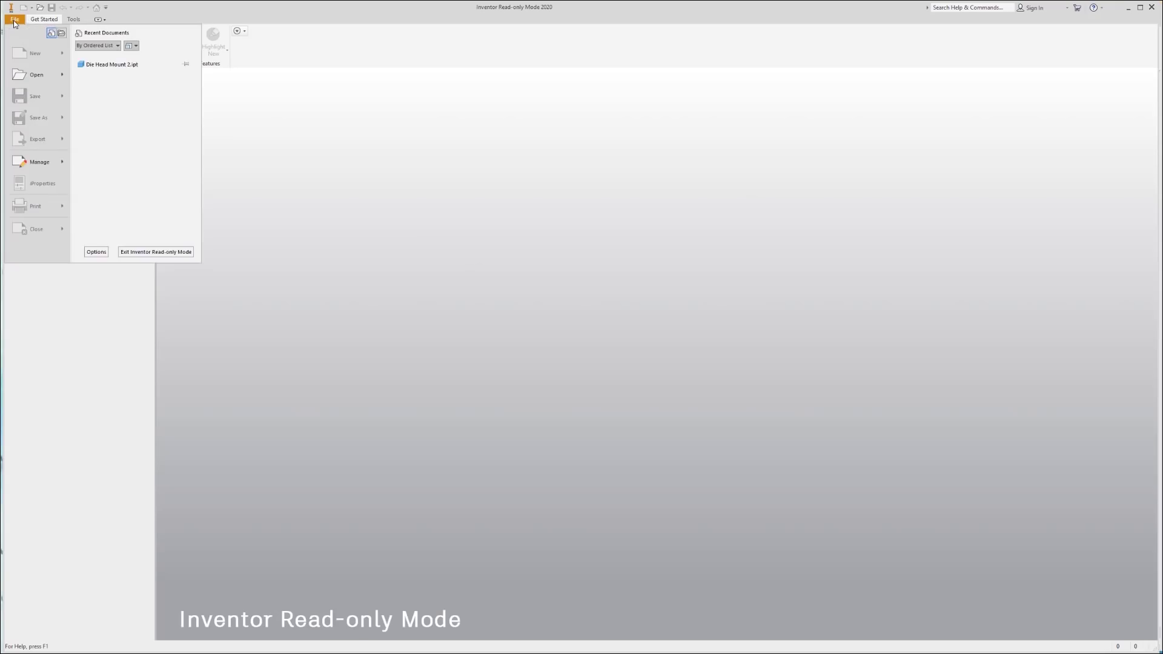
pyautogui.click(145, 63)
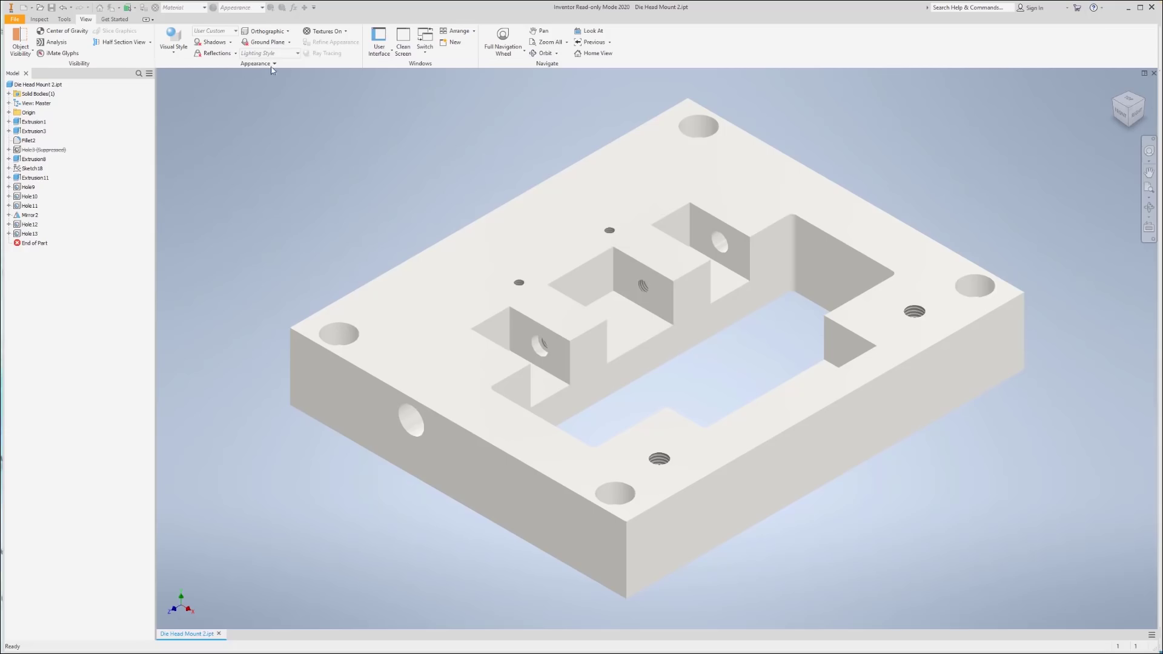
# Step: Display the ground plane and turn on shadows for the die head mount
pyautogui.click(264, 43)
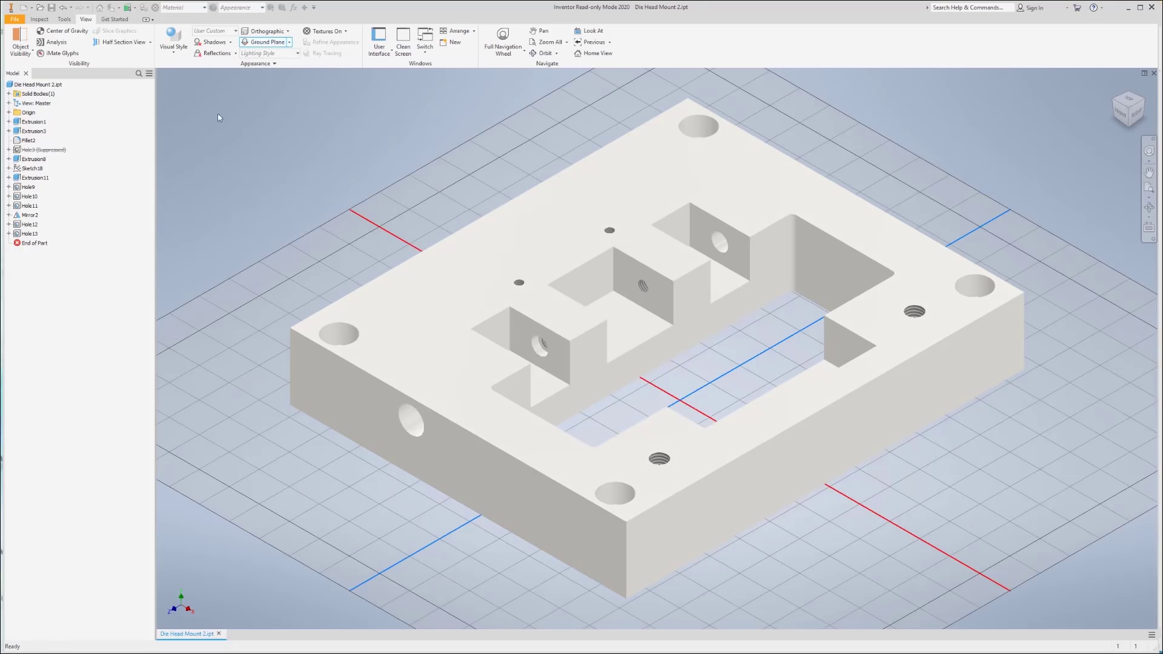
pyautogui.click(208, 43)
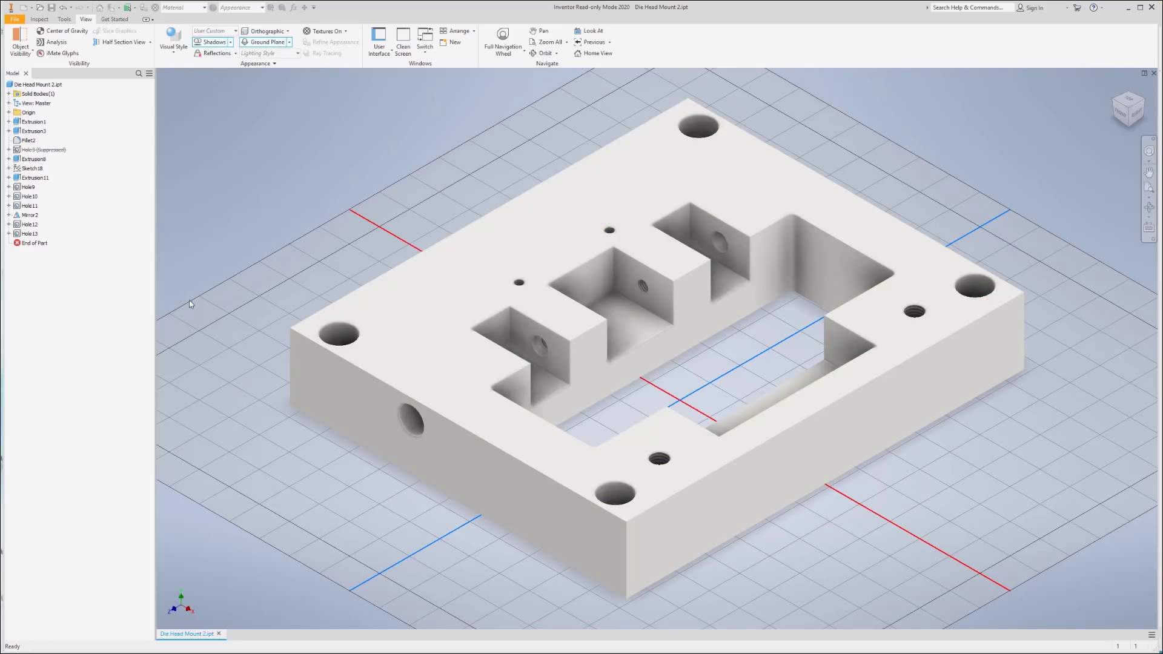
# Step: View the plate's large upper face straight on with Look At, and return to the home isometric view
pyautogui.click(442, 298)
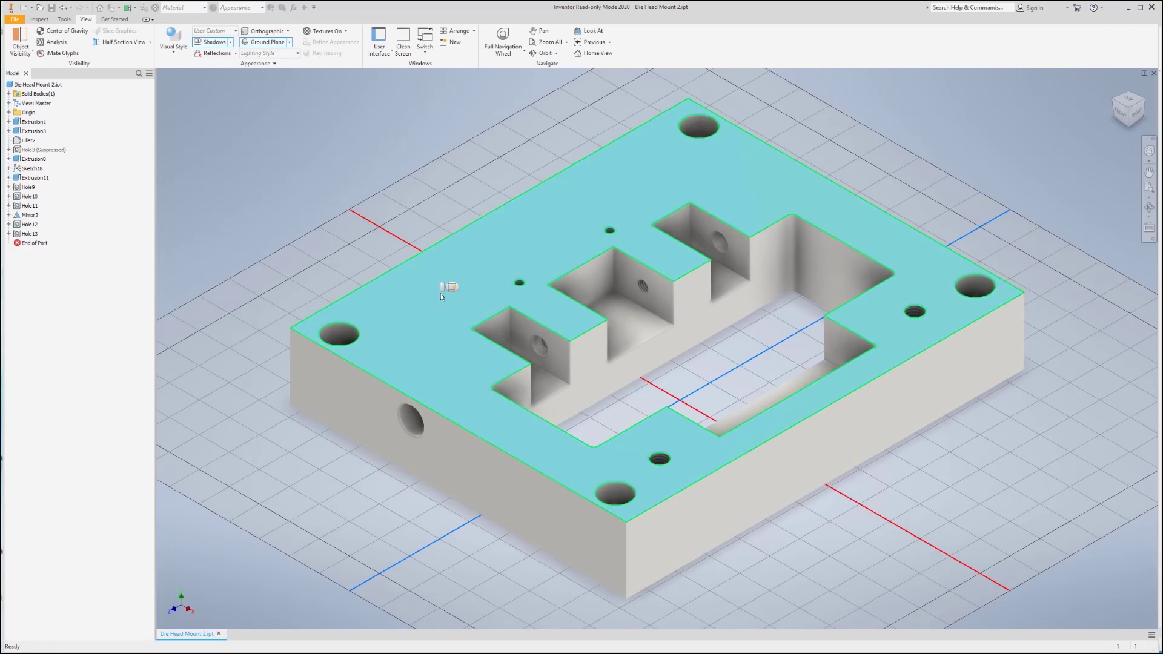
pyautogui.rightClick(441, 293)
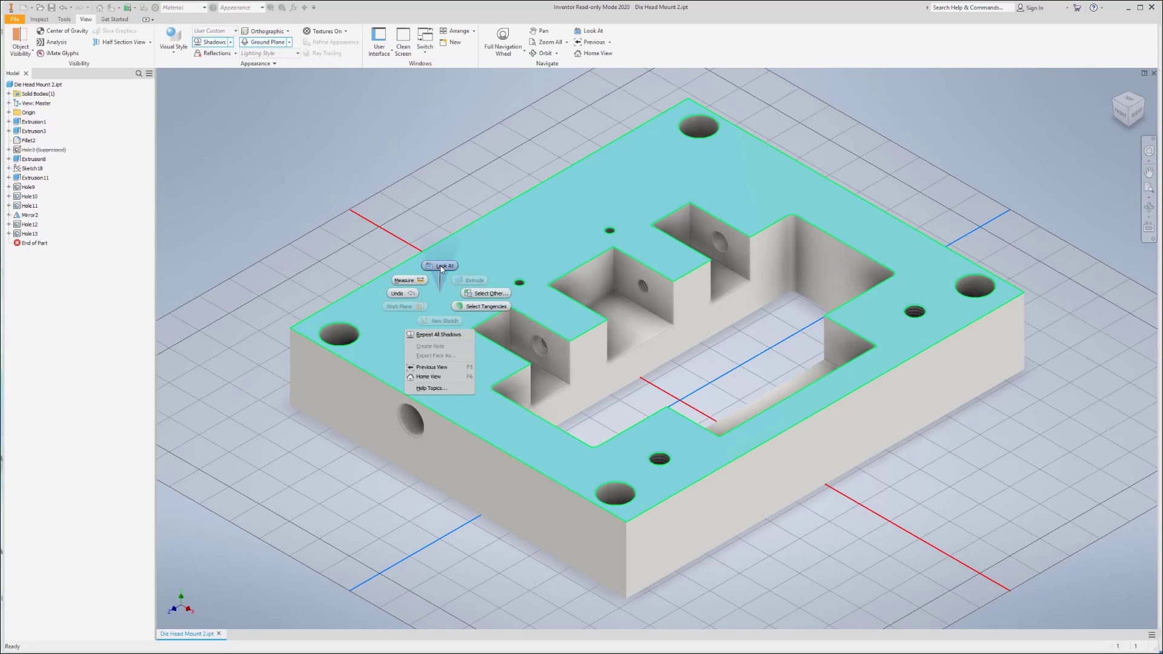
pyautogui.click(438, 270)
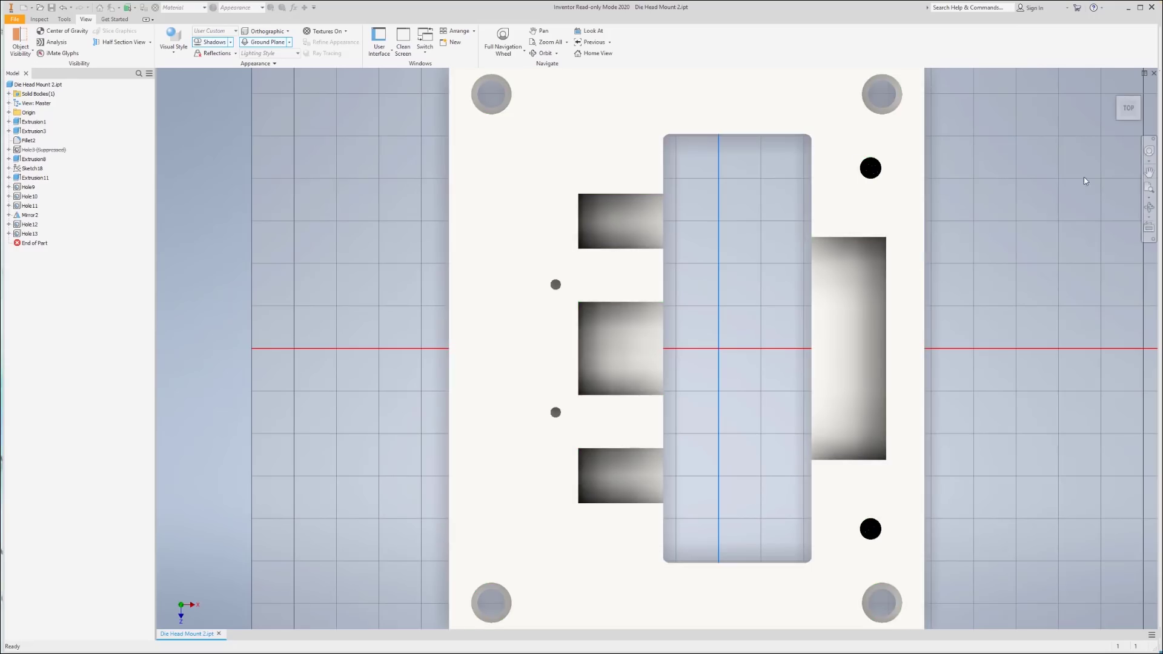
pyautogui.click(1115, 88)
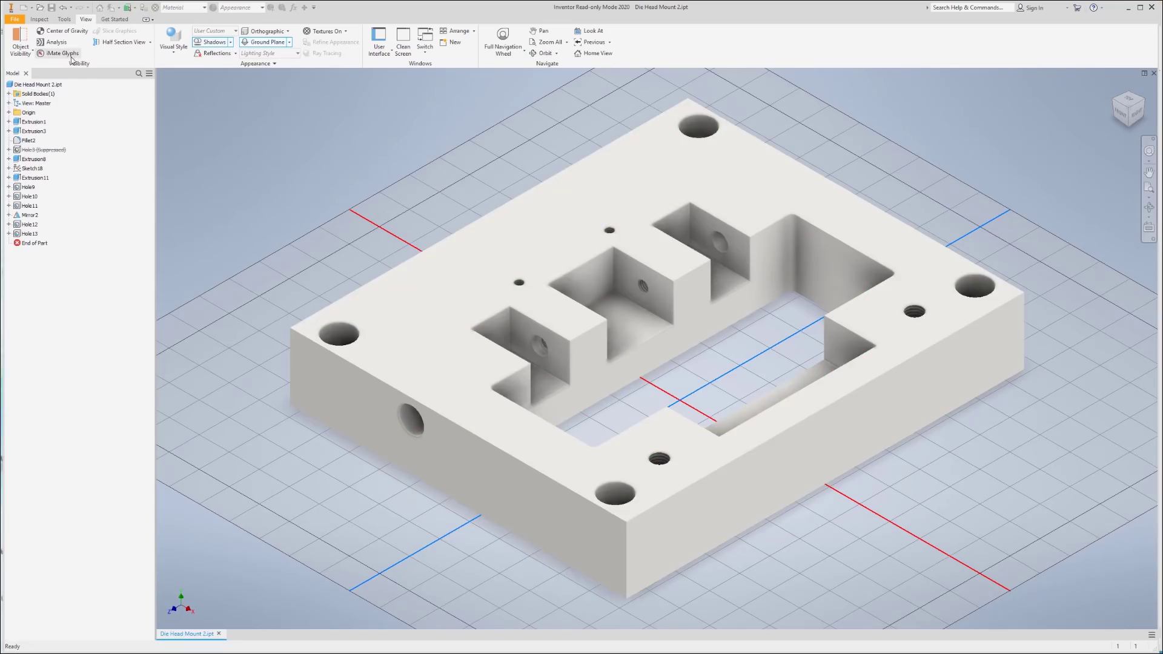
# Step: Measure the distance between the two upper corners of the plate's short side with the round hole, and close the measurement
pyautogui.click(38, 20)
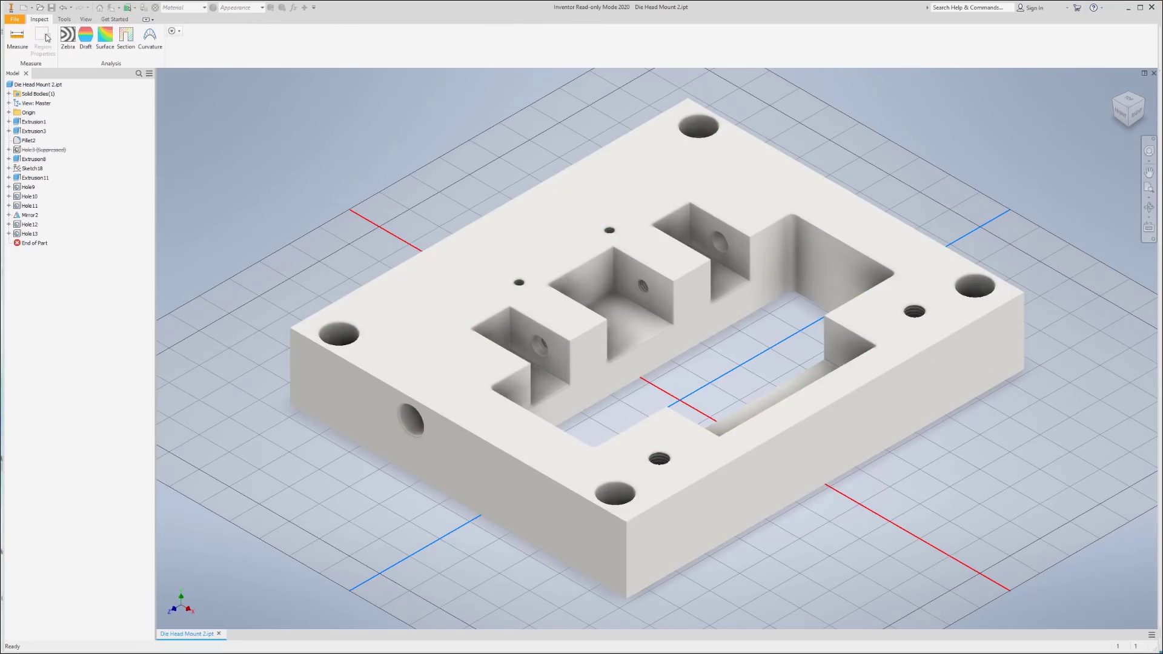
pyautogui.click(18, 36)
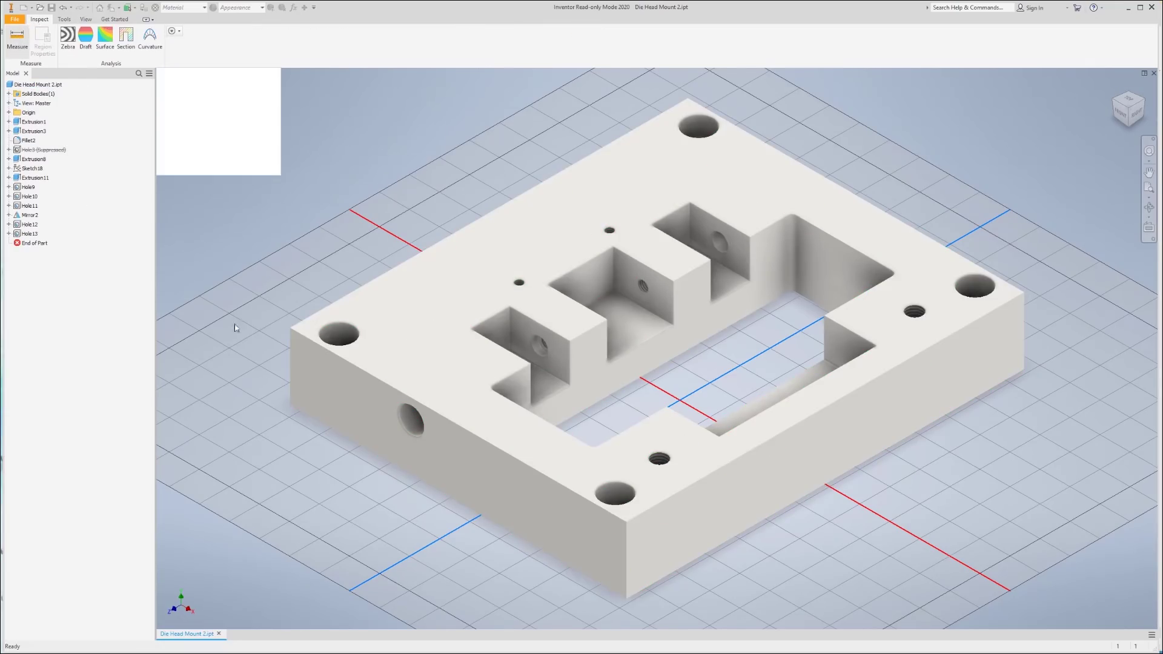
pyautogui.click(291, 327)
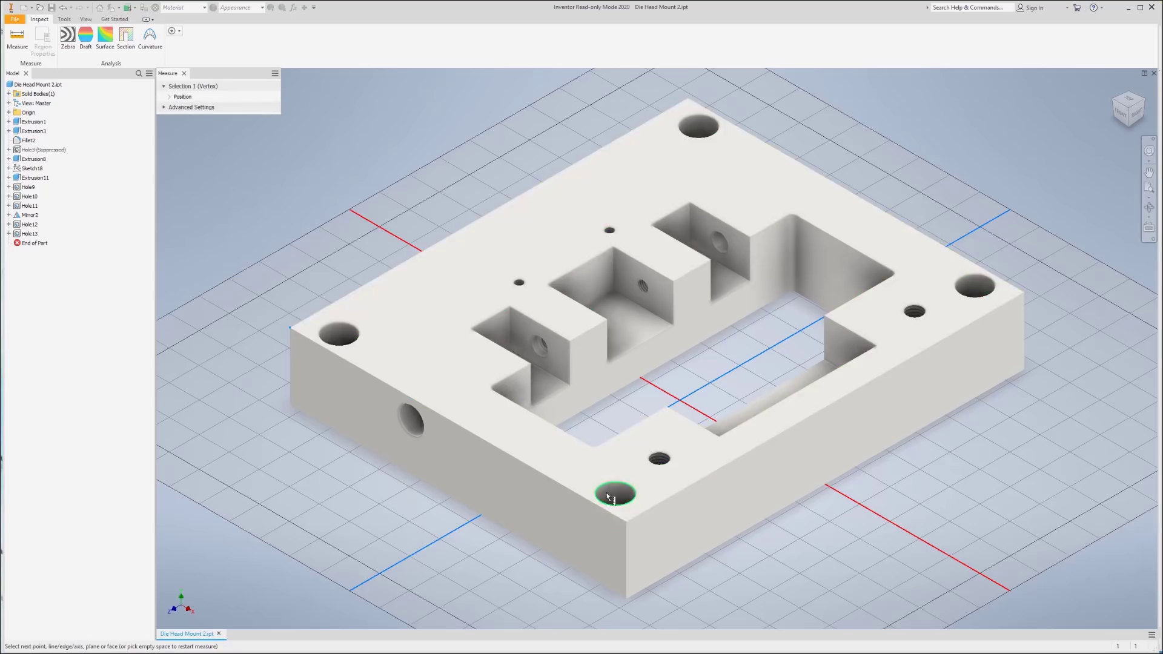
pyautogui.click(627, 523)
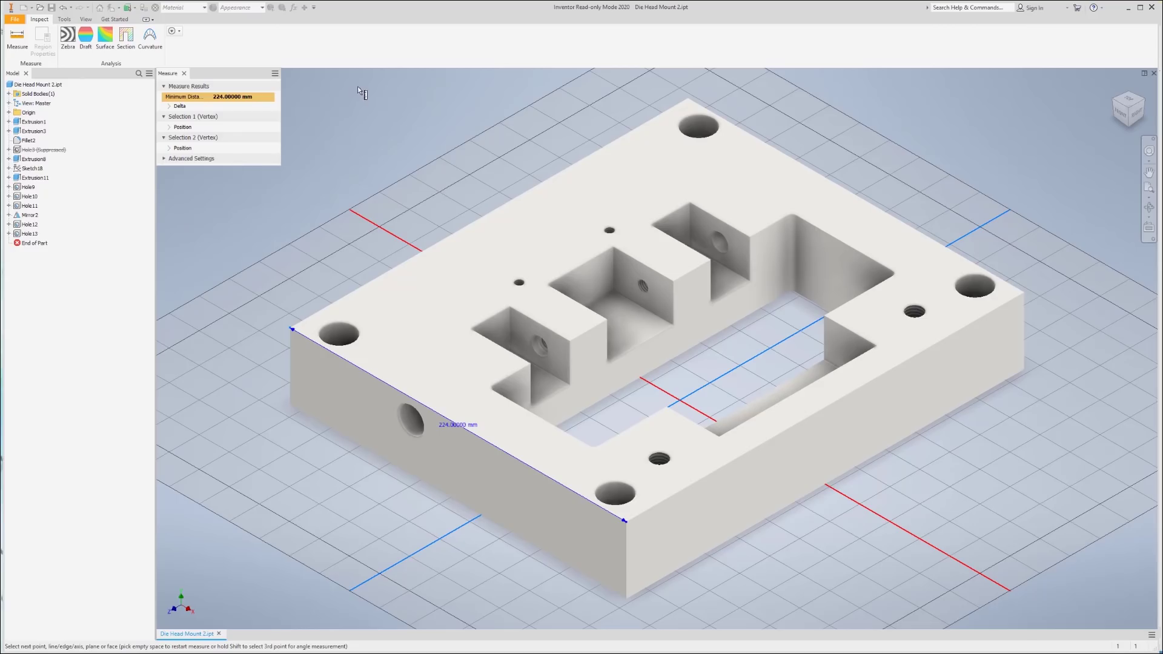
pyautogui.rightClick(308, 108)
pyautogui.click(329, 108)
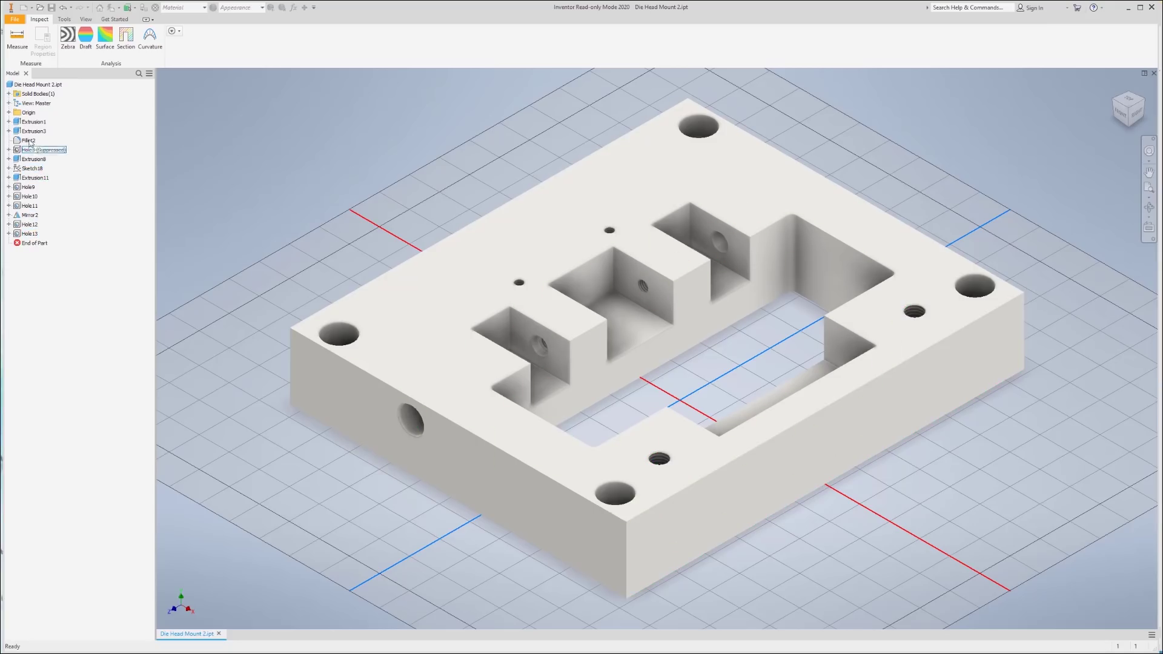
# Step: Expand the second extrusion in the model tree, make its sketch visible to inspect the dimensions, and hide the sketch again
pyautogui.click(9, 130)
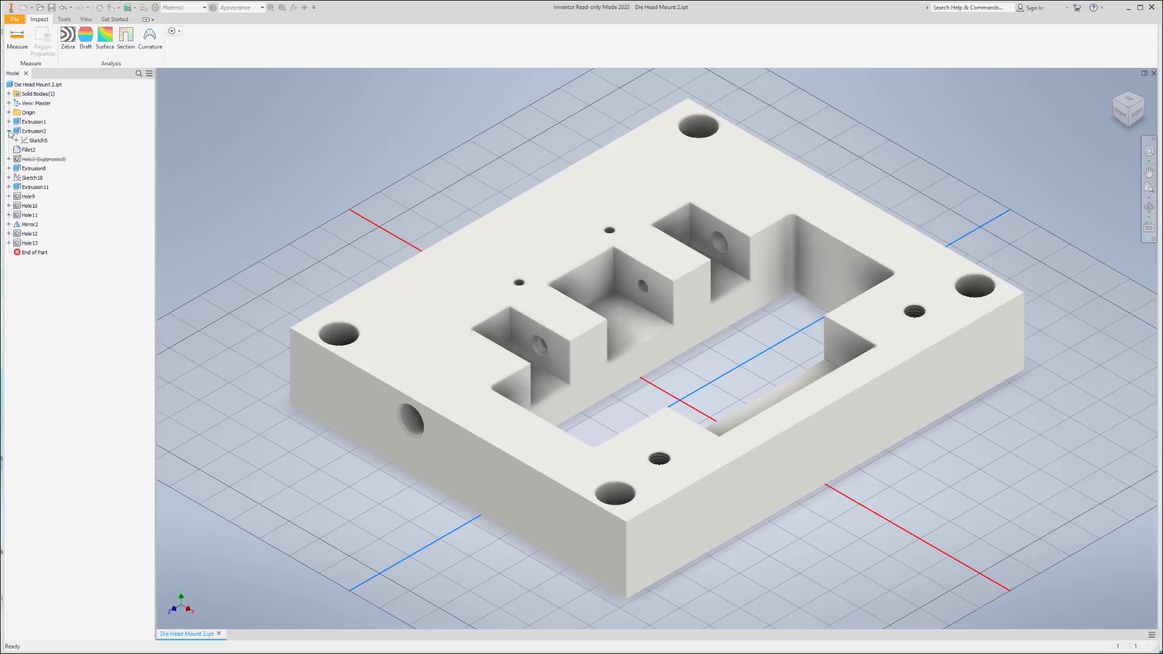
pyautogui.click(38, 141)
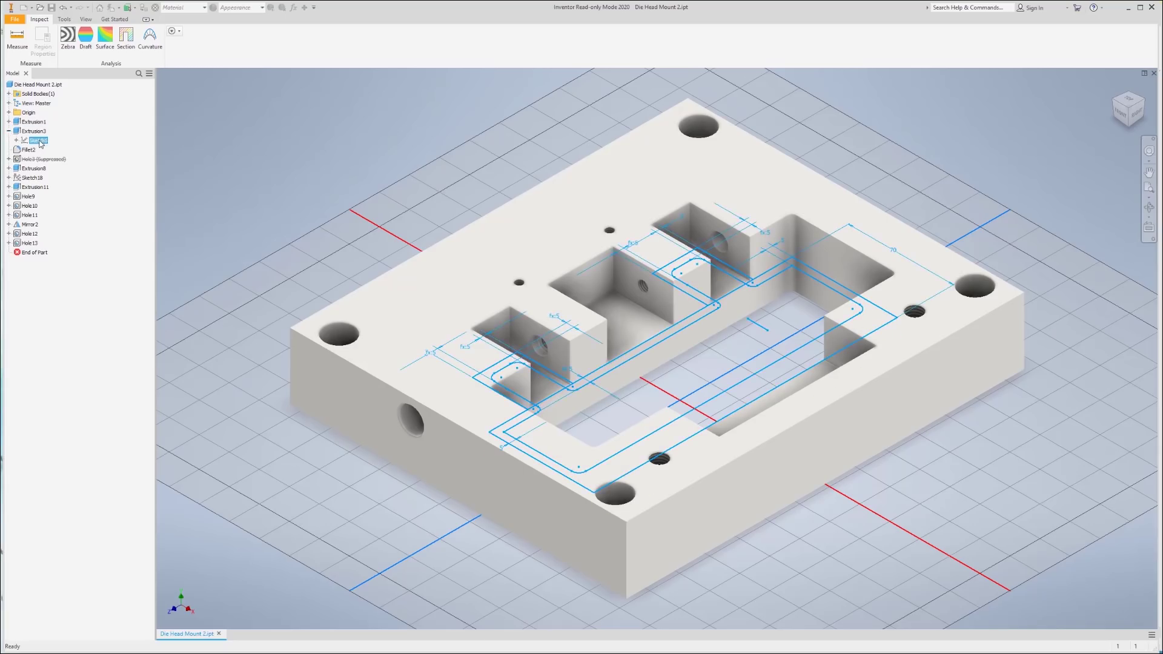
pyautogui.rightClick(39, 141)
pyautogui.click(74, 186)
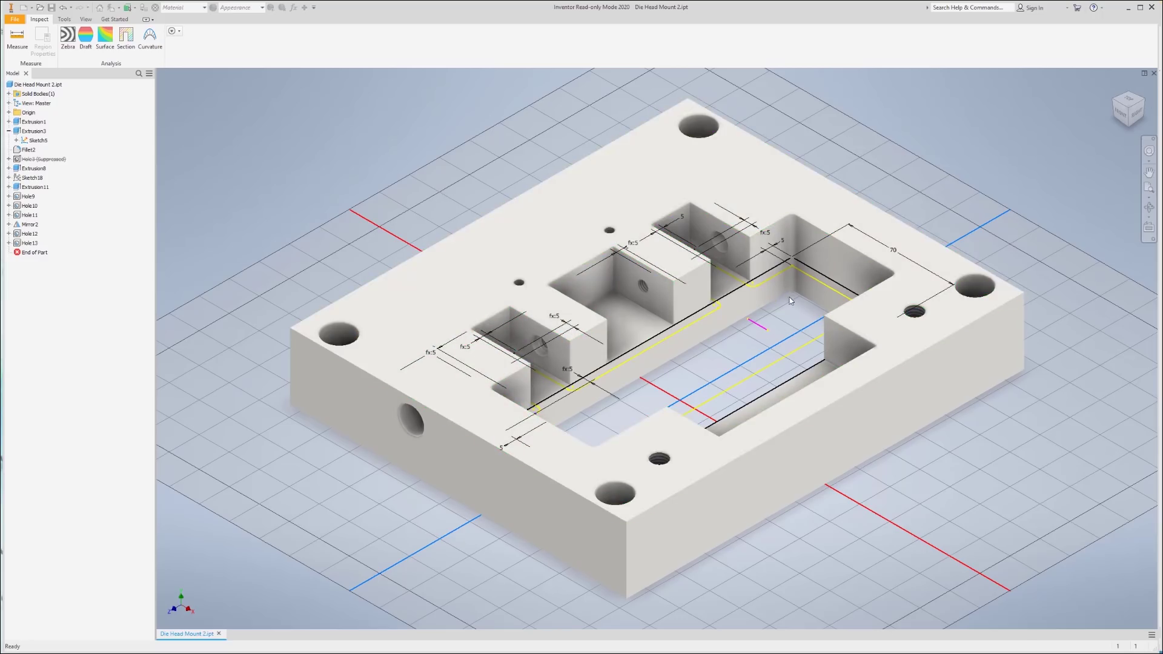
pyautogui.rightClick(38, 143)
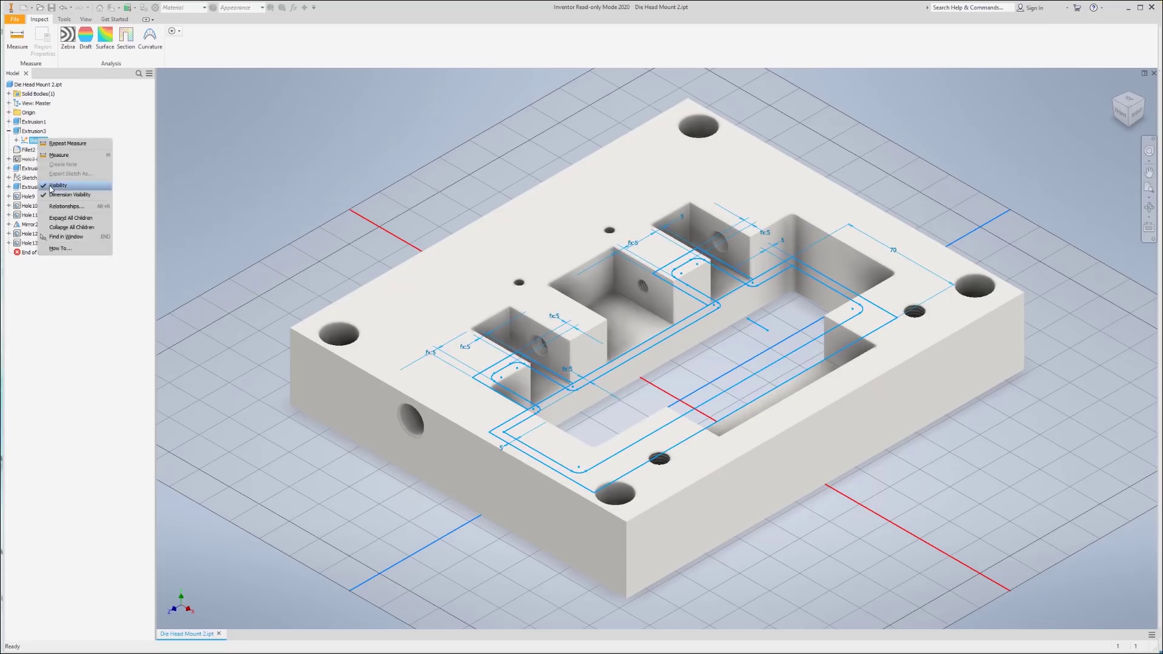
pyautogui.click(51, 189)
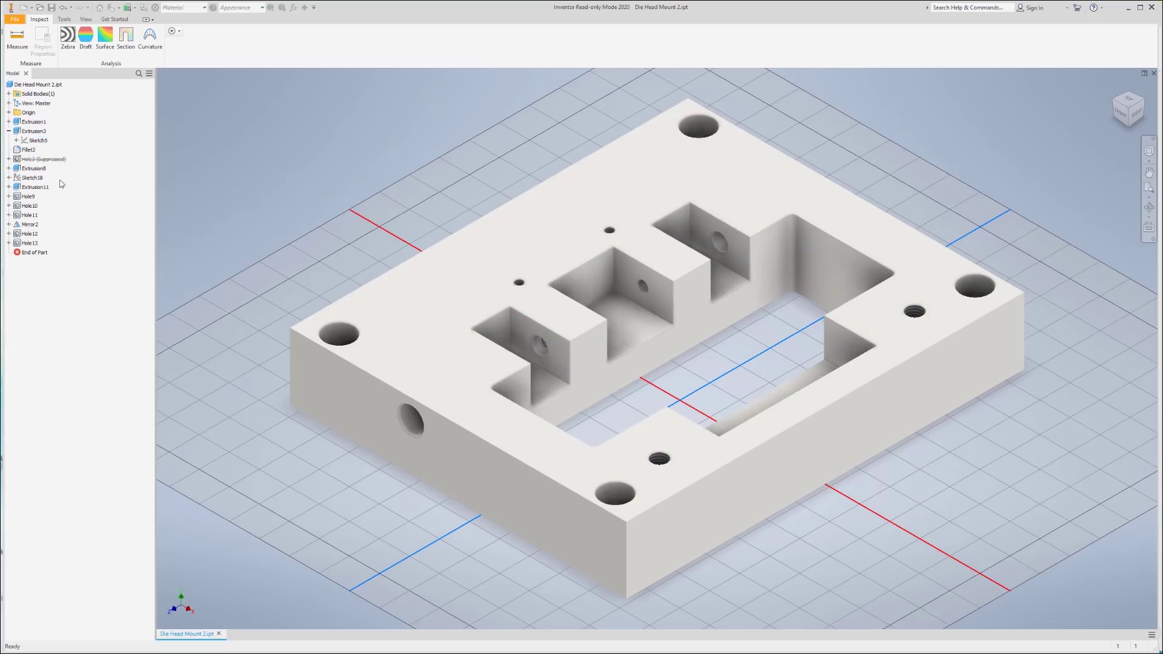
pyautogui.click(65, 19)
pyautogui.click(86, 19)
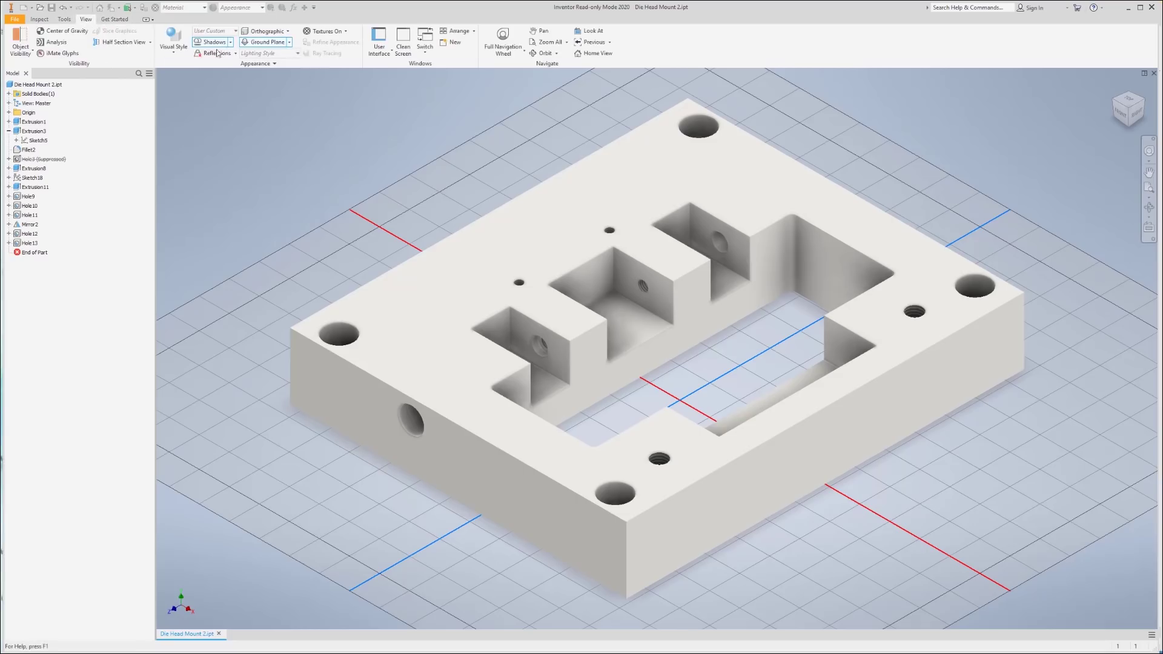